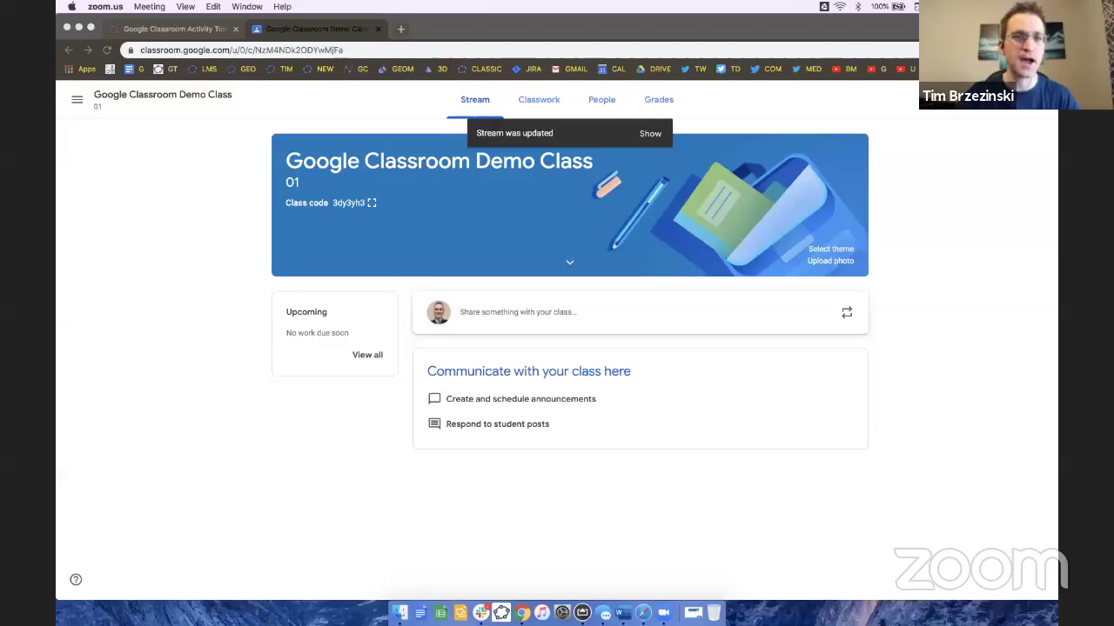
# Step: In Chrome, open the Google Classroom Geometry Template from the Activity Templates book
pyautogui.click(157, 33)
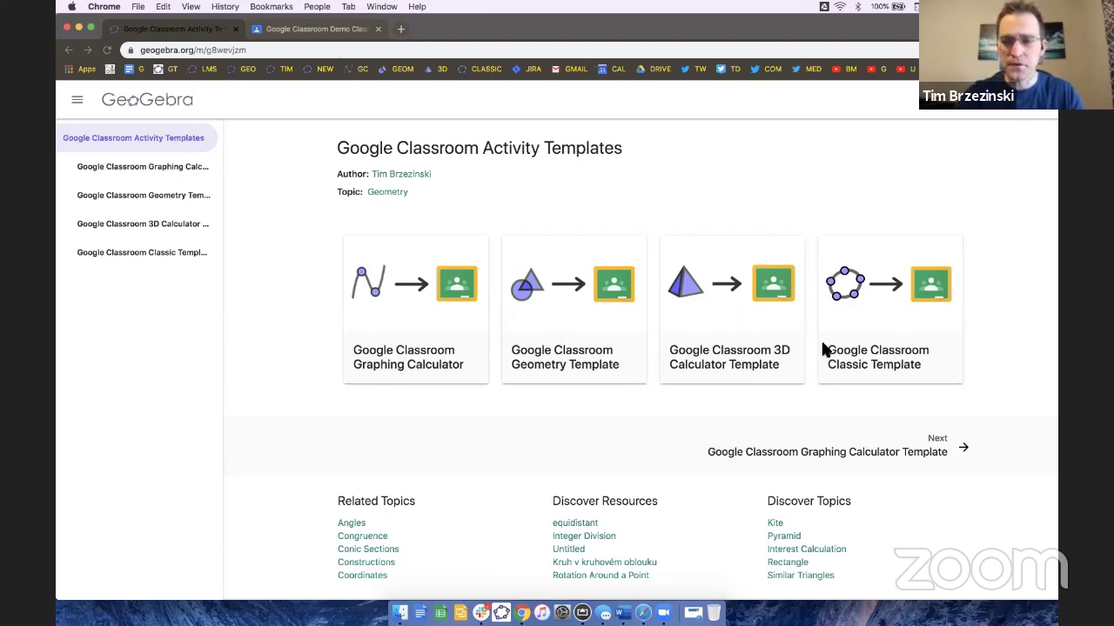
pyautogui.click(576, 336)
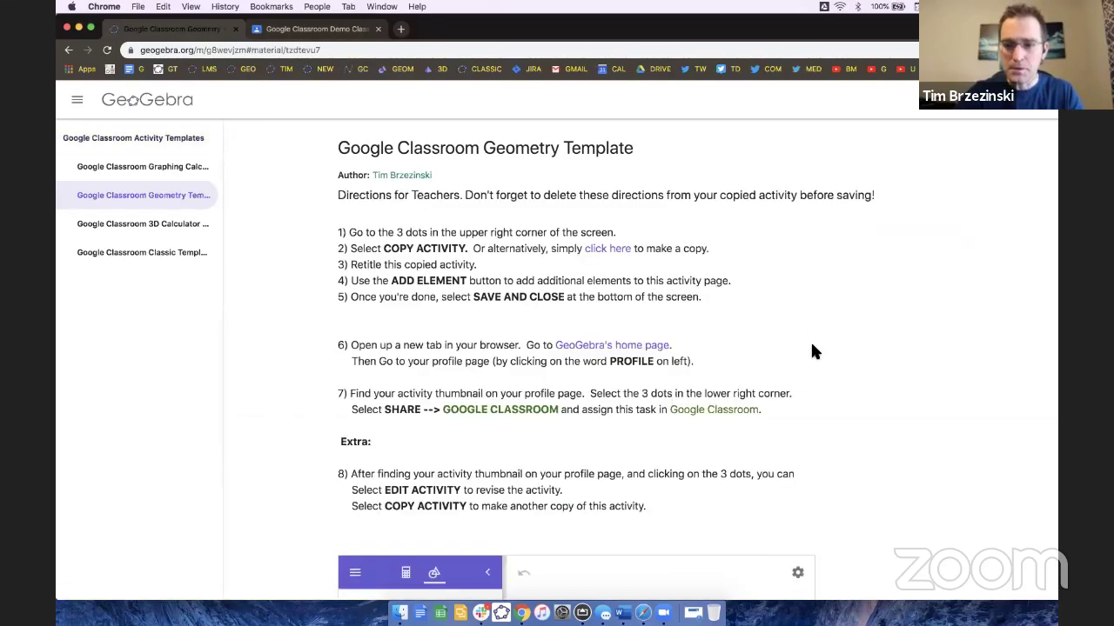
# Step: With the browser full screen, make an editable copy of the Geometry Template activity
pyautogui.scroll(-5, 811, 345)
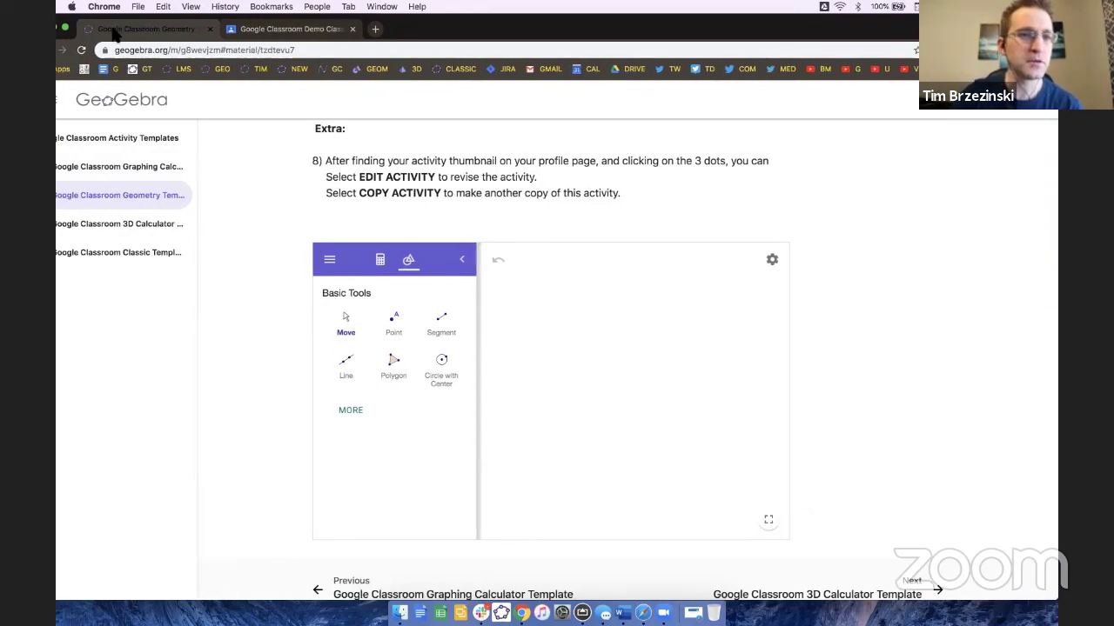
pyautogui.click(65, 29)
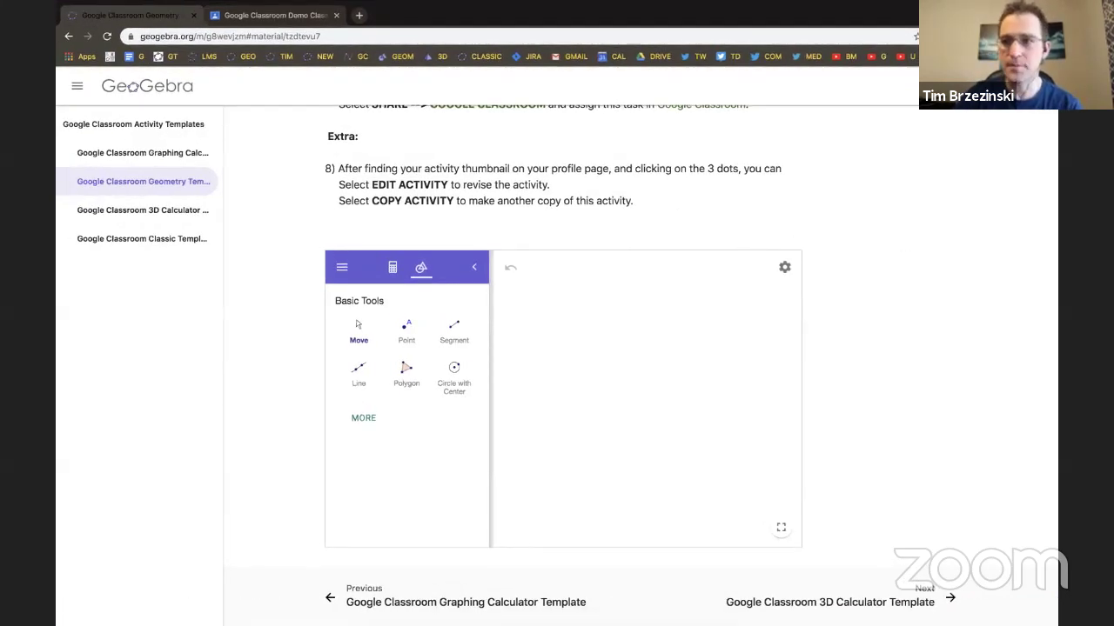
pyautogui.click(1039, 85)
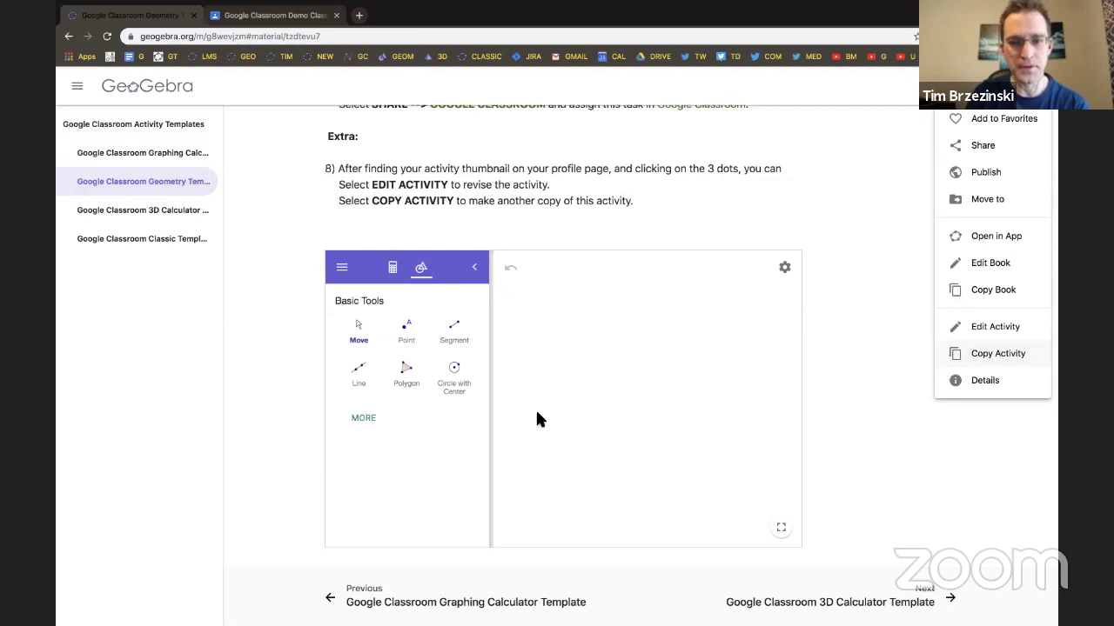
pyautogui.click(989, 353)
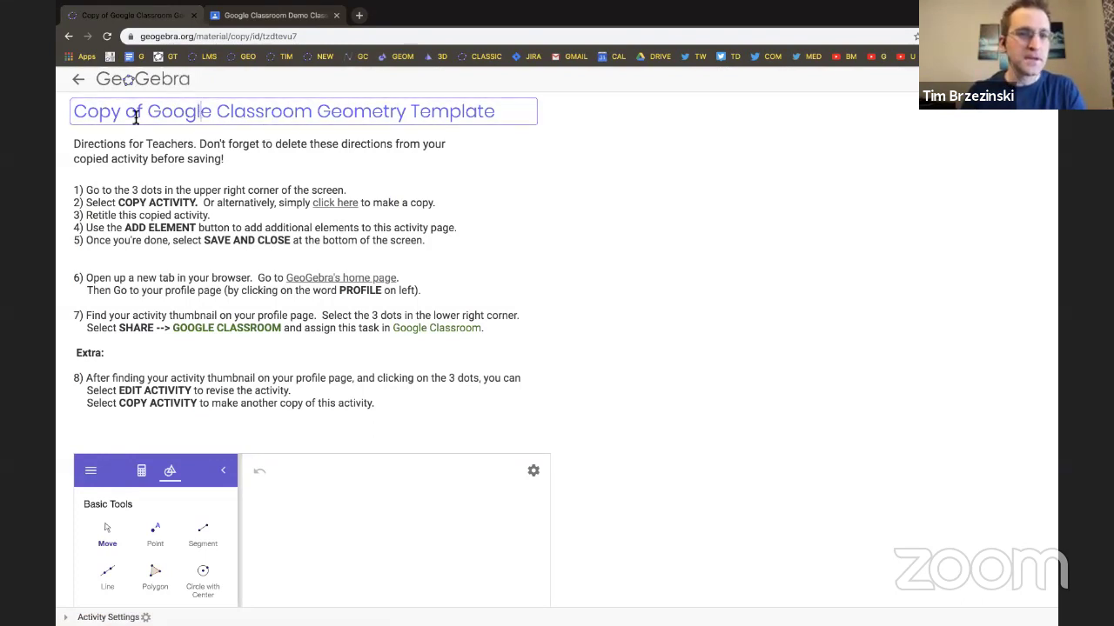
# Step: Retitle the copy 'Warm Up' and delete the old teacher directions text
pyautogui.moveTo(76, 111); pyautogui.dragTo(527, 110)
pyautogui.write('Wa')
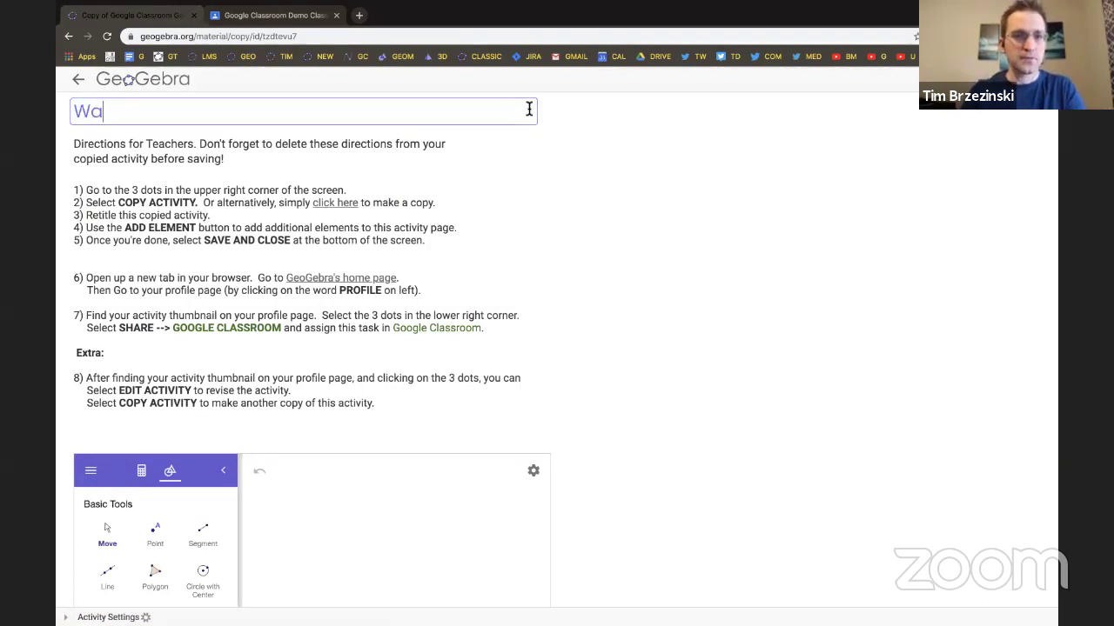
pyautogui.write('rm Up')
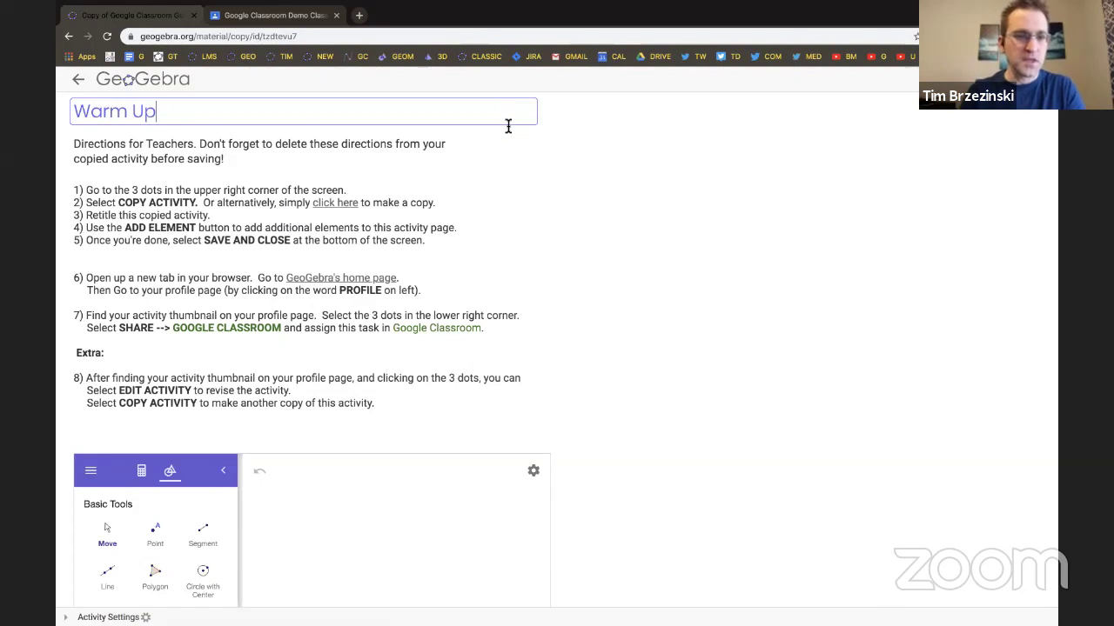
pyautogui.click(397, 316)
pyautogui.click(419, 419)
pyautogui.moveTo(418, 421); pyautogui.dragTo(103, 202)
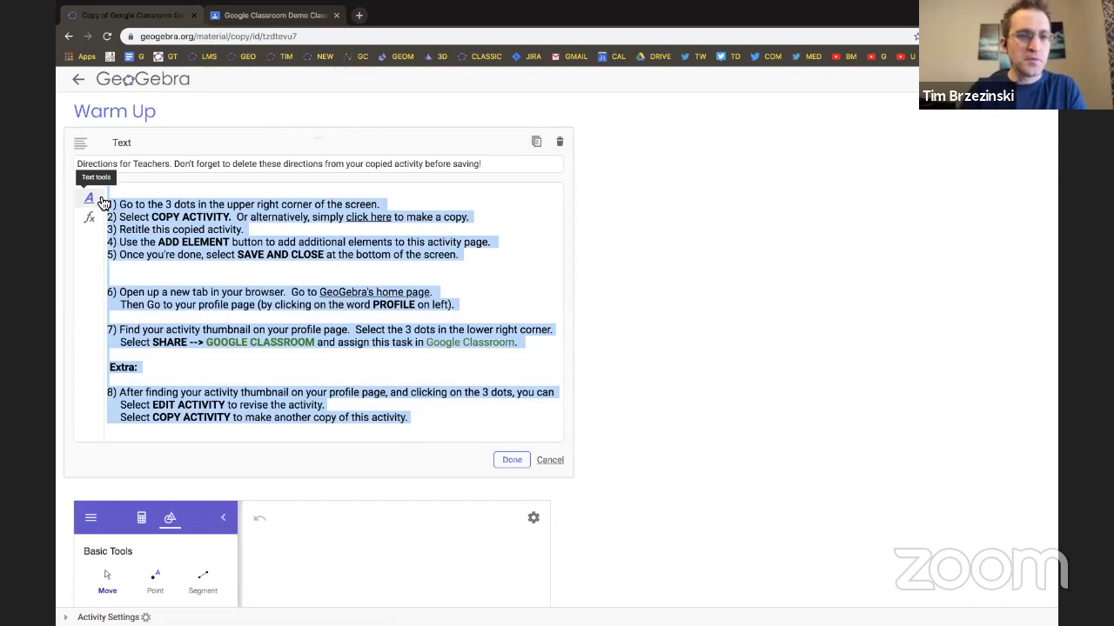
pyautogui.press('BackSpace')
# Step: Write heading 'DIRECTIONS:' and body 'Please construct an equilateral triangle.', then finish editing
pyautogui.moveTo(501, 165); pyautogui.dragTo(214, 174)
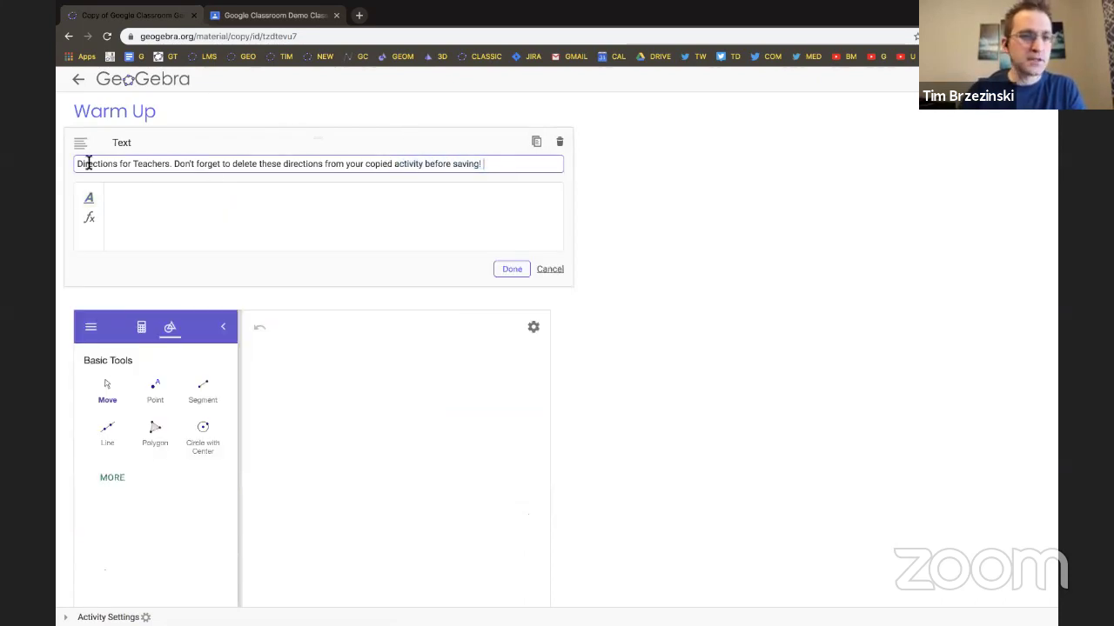
pyautogui.moveTo(88, 164); pyautogui.dragTo(75, 157)
pyautogui.press('BackSpace')
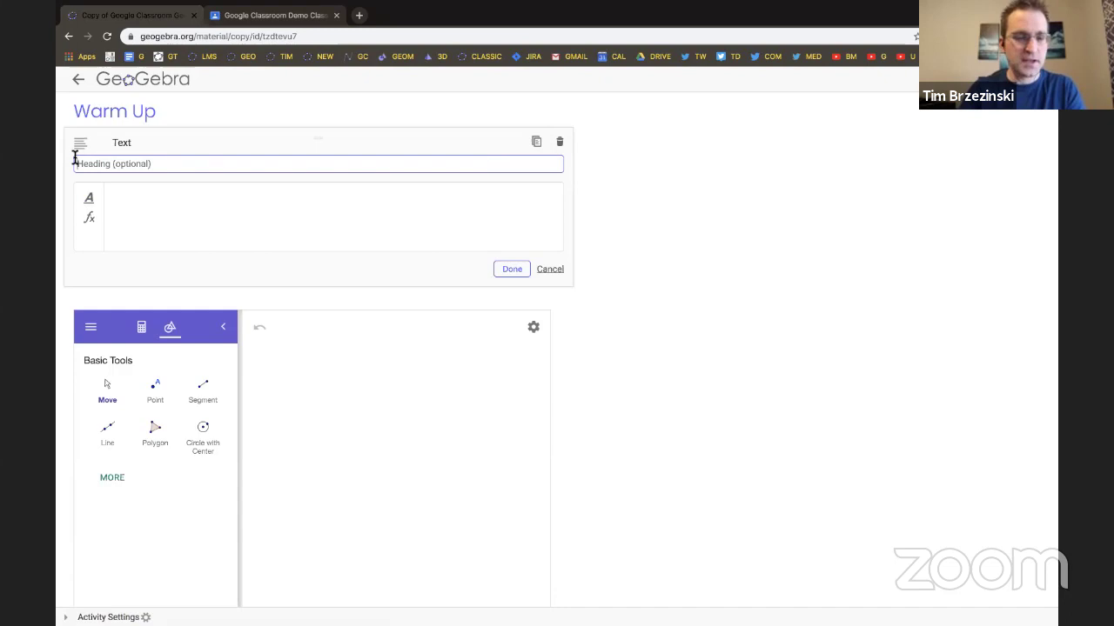
pyautogui.write('DIRECTIONS:')
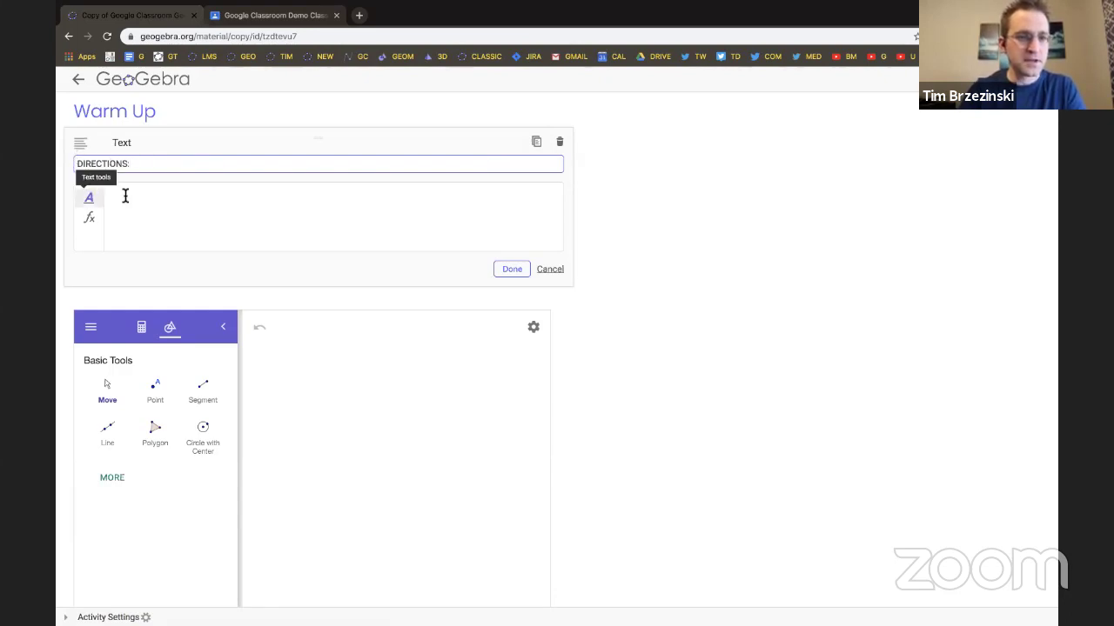
pyautogui.click(125, 193)
pyautogui.write('Pleas')
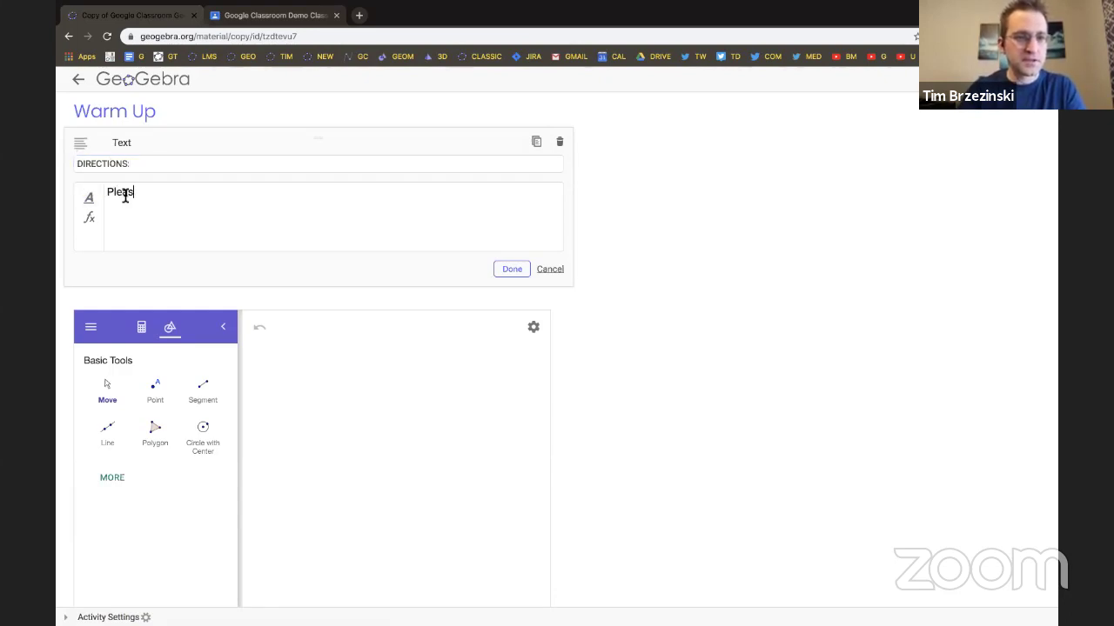
pyautogui.write('e construct an ')
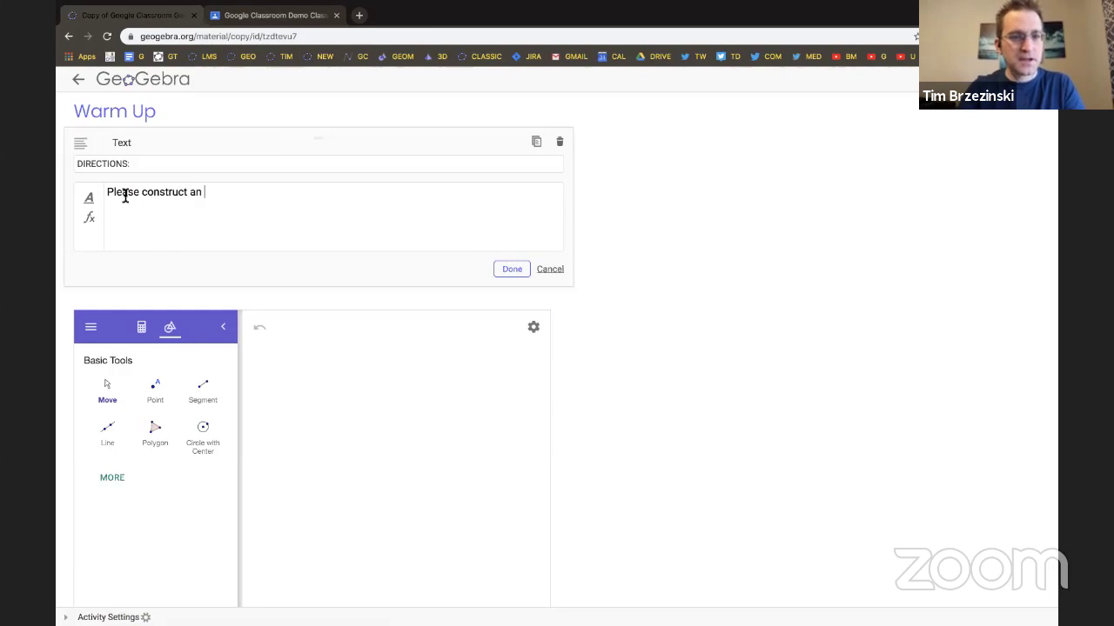
pyautogui.write('equilateral triangle')
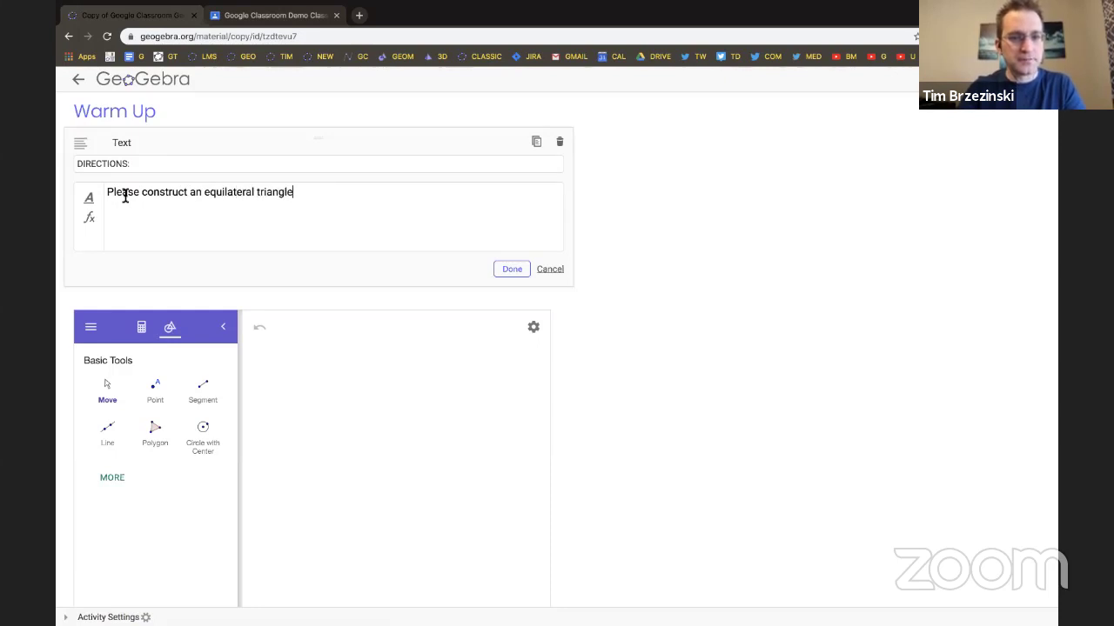
pyautogui.write('.')
pyautogui.click(512, 270)
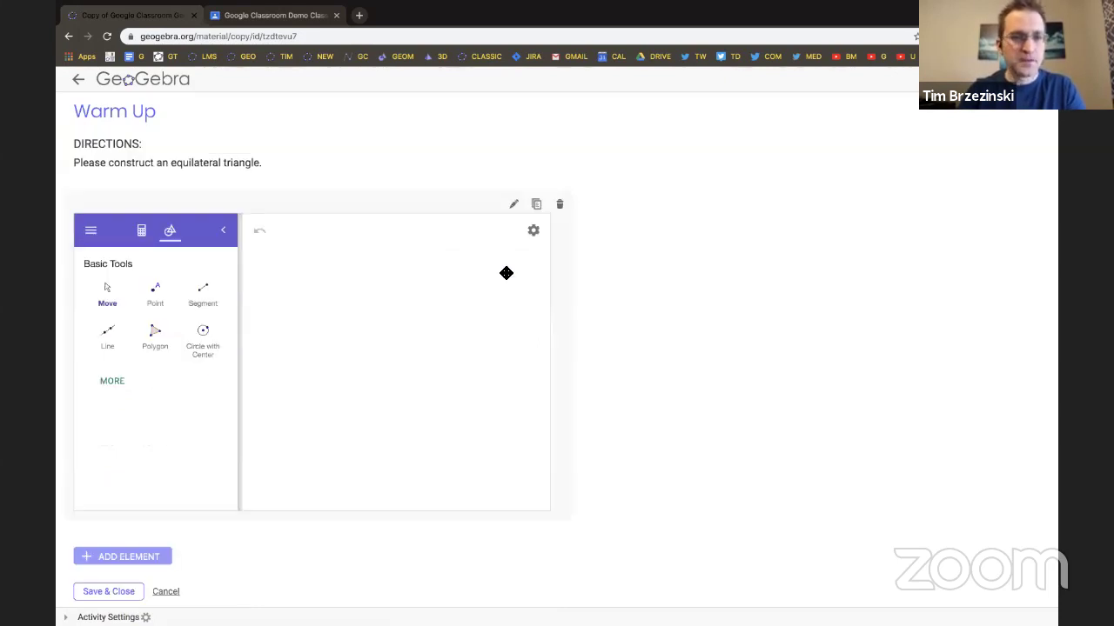
pyautogui.scroll(-1, 609, 365)
# Step: Browse the Add Element options and close the list without adding anything
pyautogui.click(153, 496)
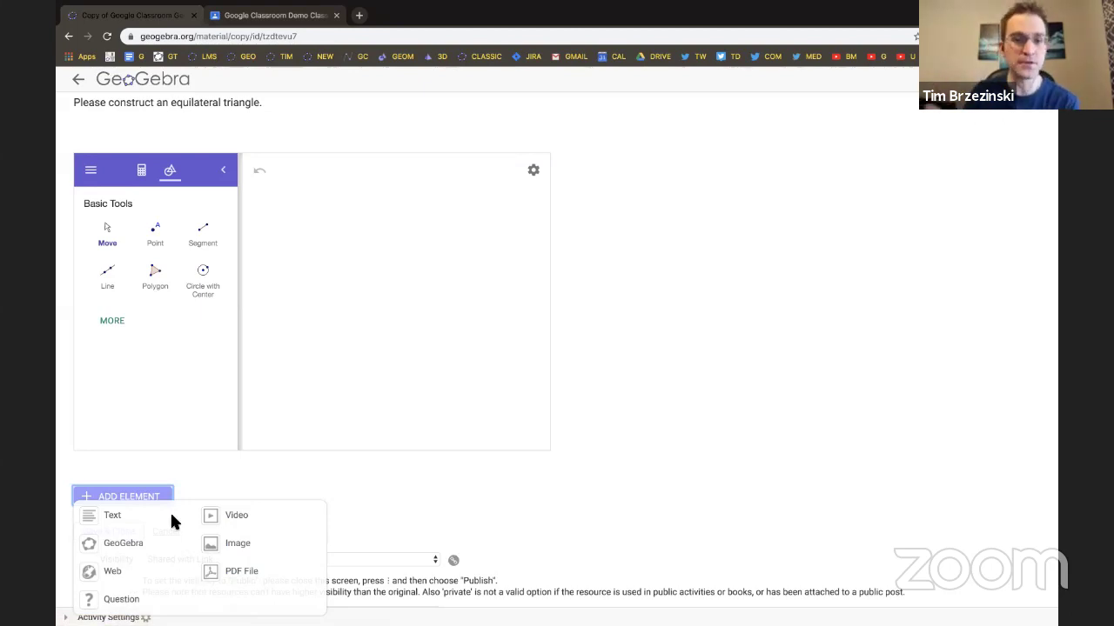
pyautogui.click(718, 394)
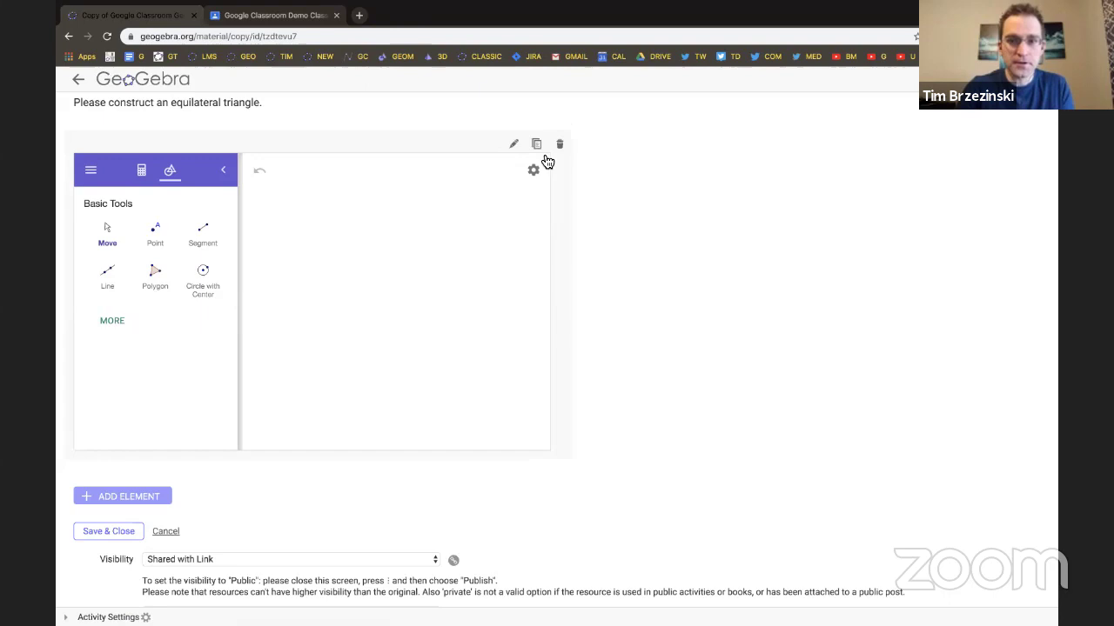
pyautogui.scroll(5, 540, 147)
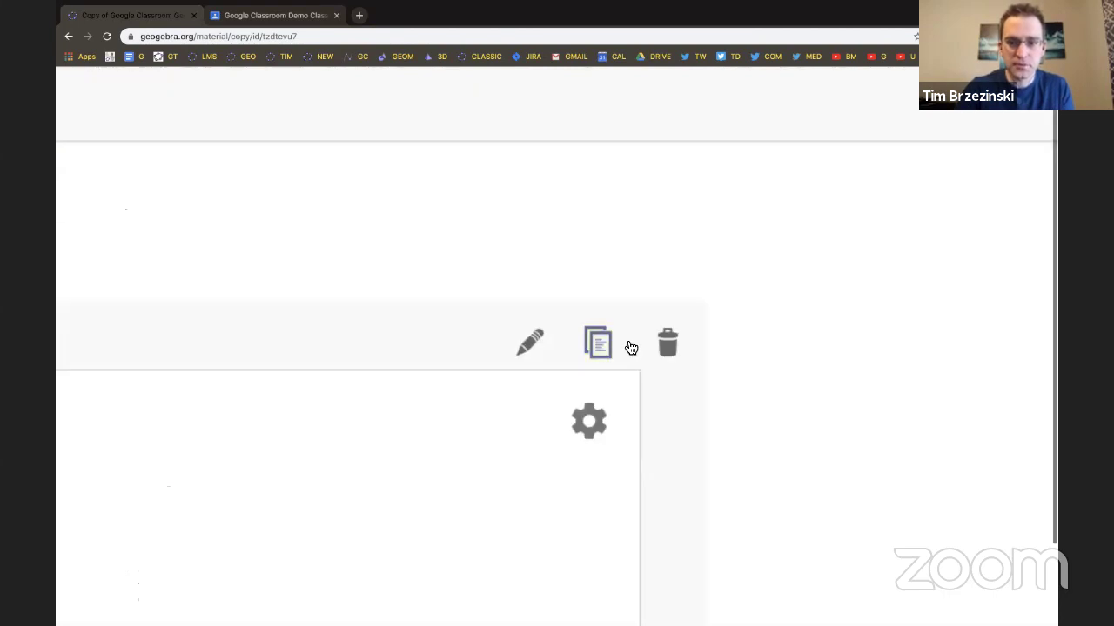
pyautogui.scroll(-5, 602, 351)
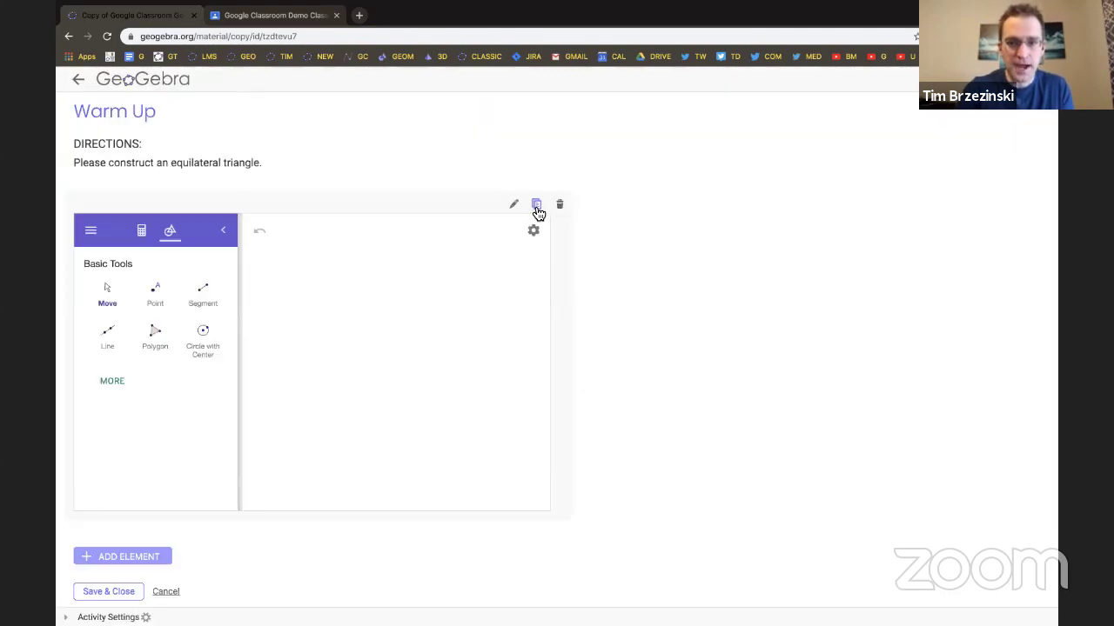
# Step: Duplicate the geometry applet, delete the duplicate, and save and close the activity
pyautogui.click(540, 209)
pyautogui.scroll(-5, 720, 438)
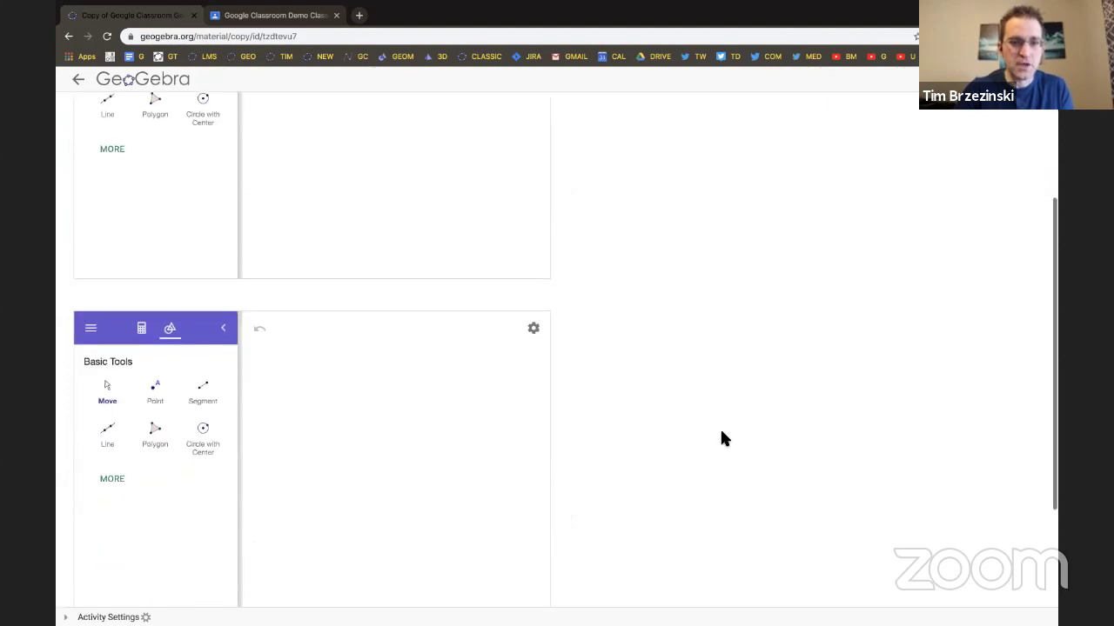
pyautogui.scroll(3, 532, 288)
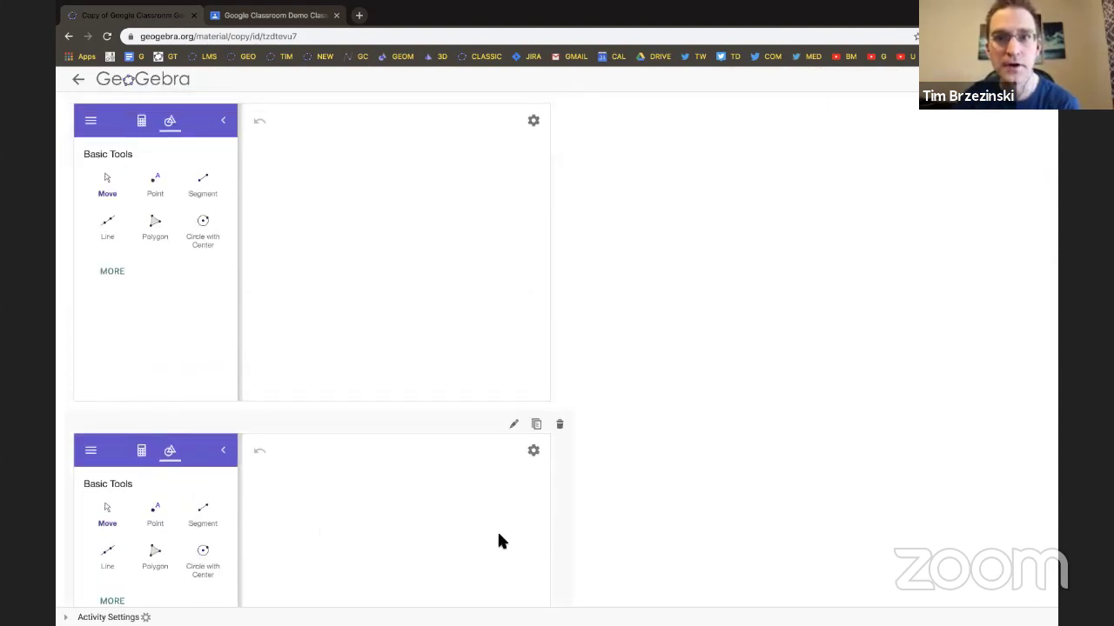
pyautogui.click(560, 424)
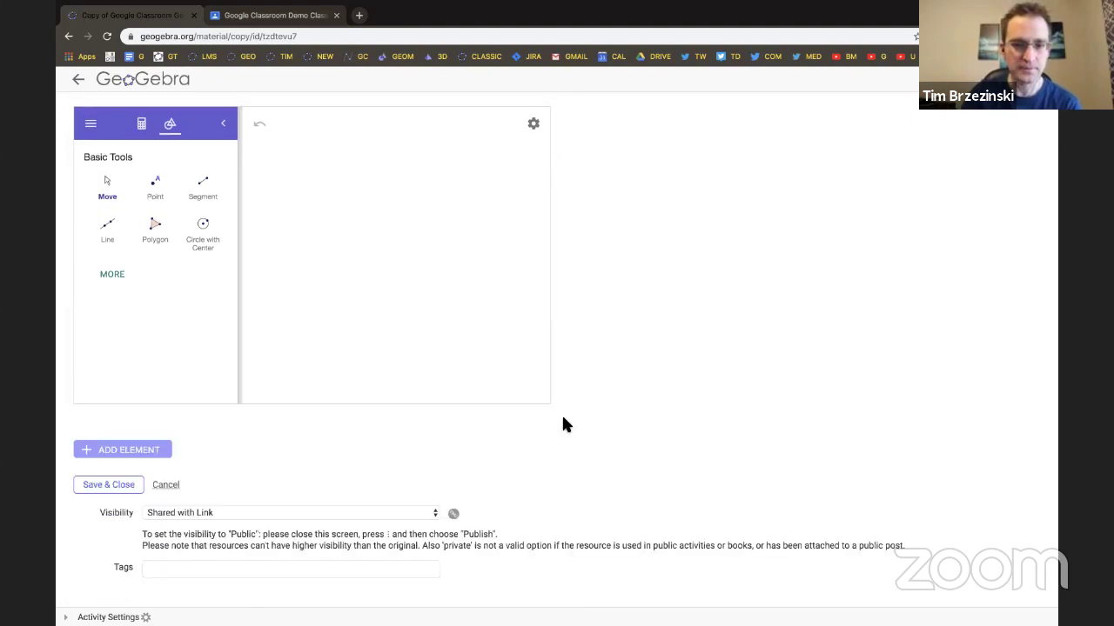
pyautogui.scroll(1, 656, 419)
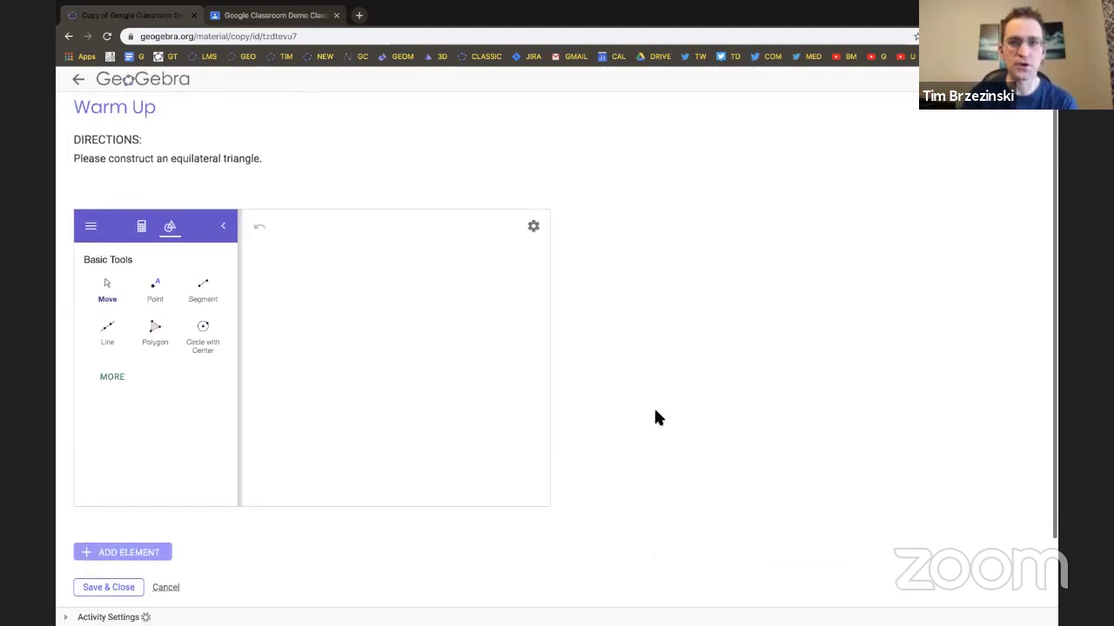
pyautogui.scroll(-1, 657, 419)
pyautogui.click(125, 485)
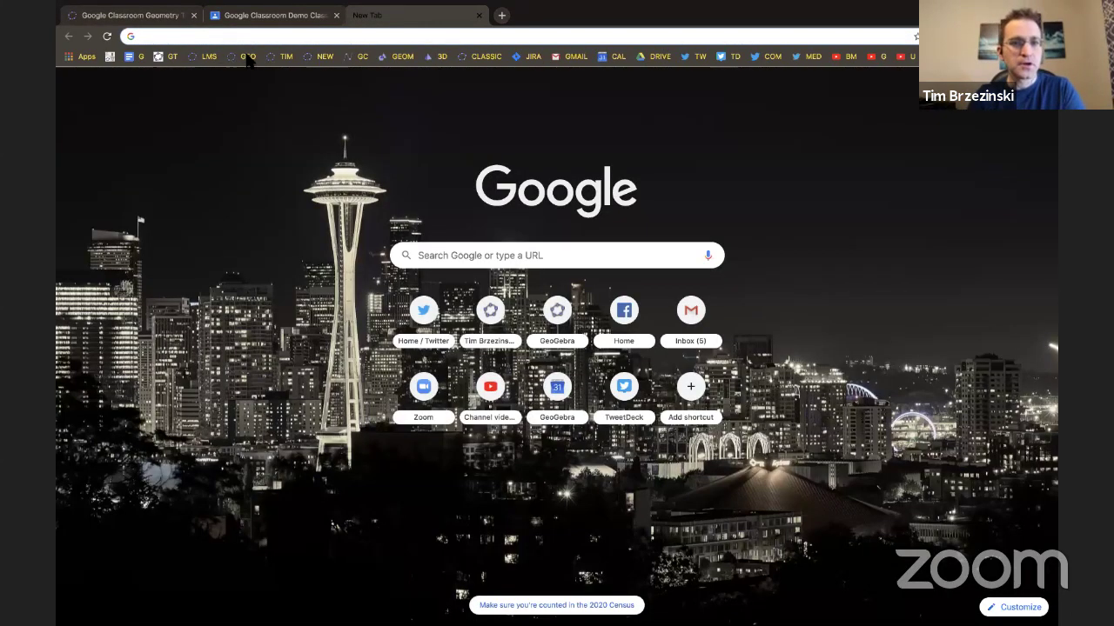
# Step: In a new tab, open GeoGebra via the GEO bookmark and view the profile's Resources list
pyautogui.click(248, 57)
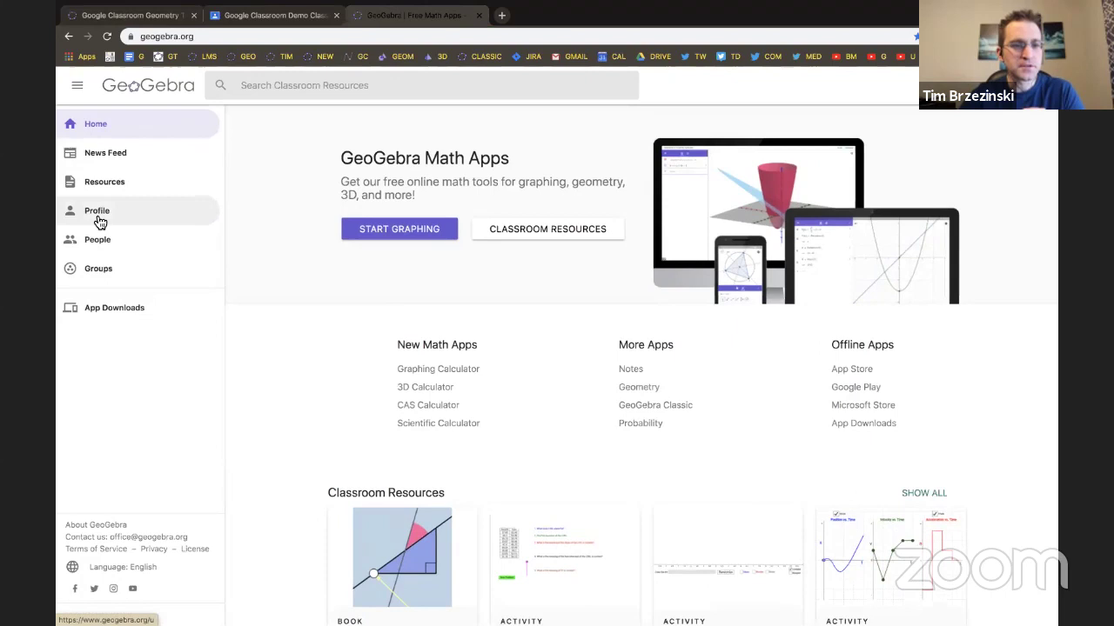
pyautogui.press('super+equal')
pyautogui.press('super+equal')
pyautogui.press('super+equal')
pyautogui.press('super+equal')
pyautogui.press('super+equal')
pyautogui.press('super+equal')
pyautogui.press('super+equal')
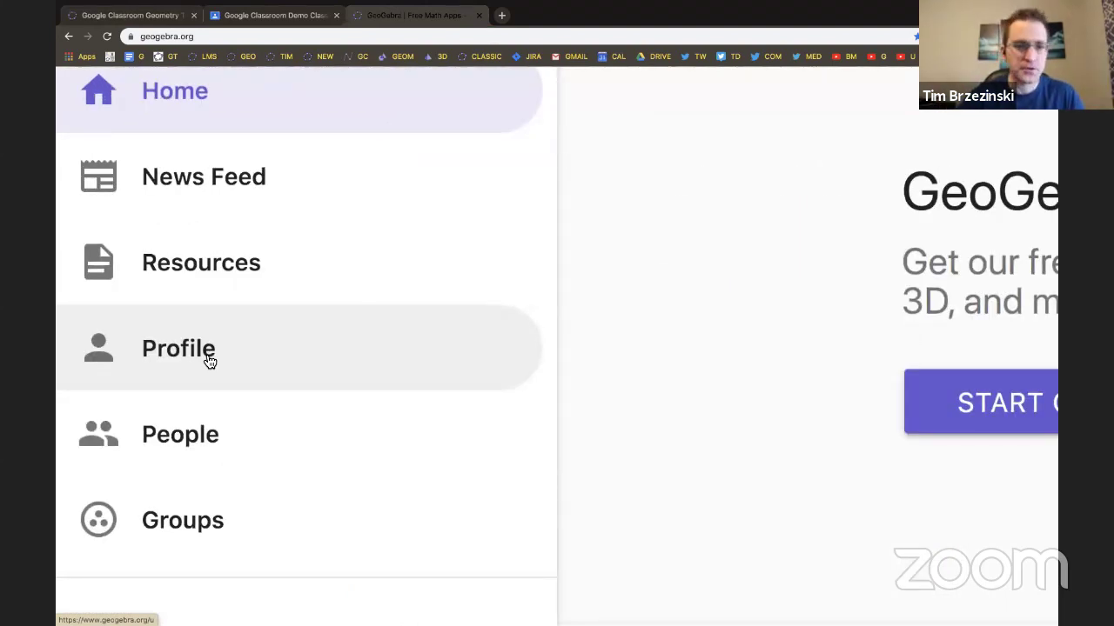
pyautogui.press('super+0')
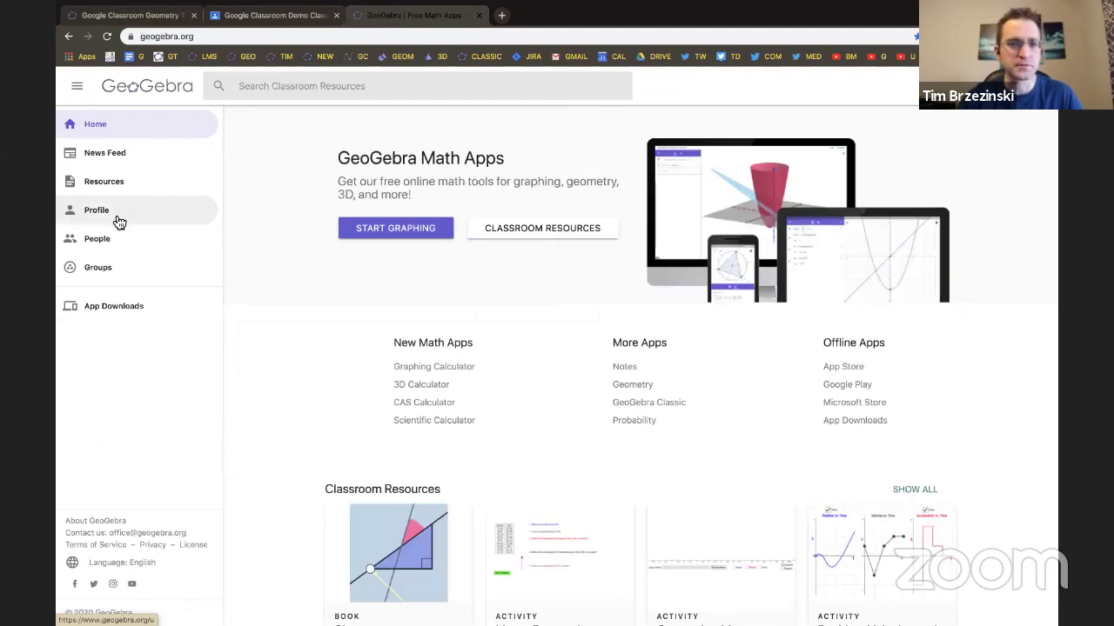
pyautogui.click(102, 219)
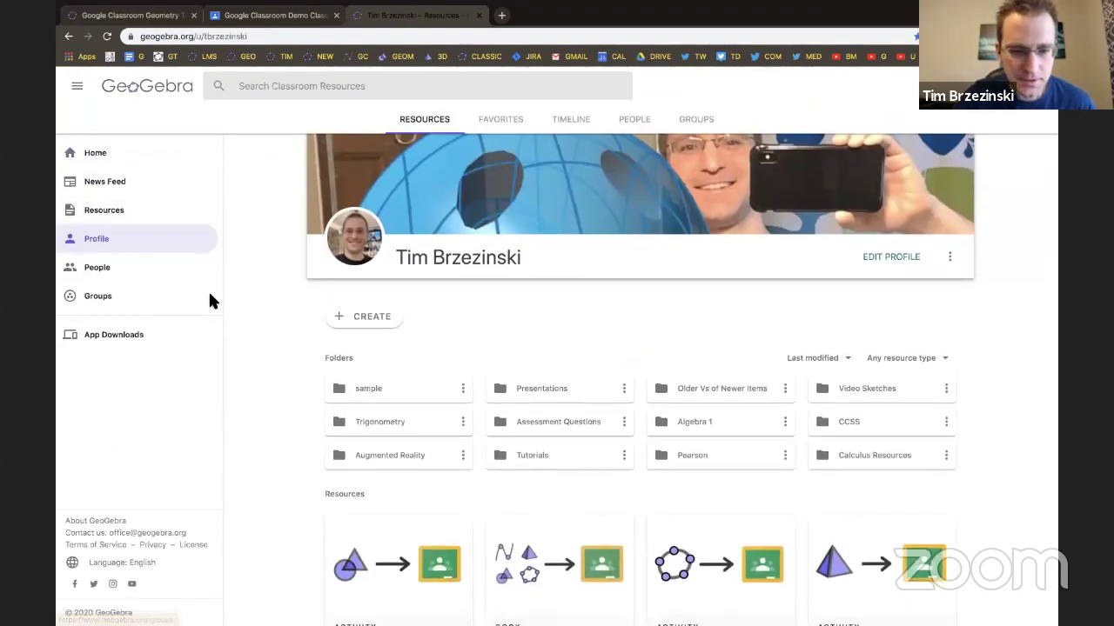
pyautogui.scroll(-2, 208, 301)
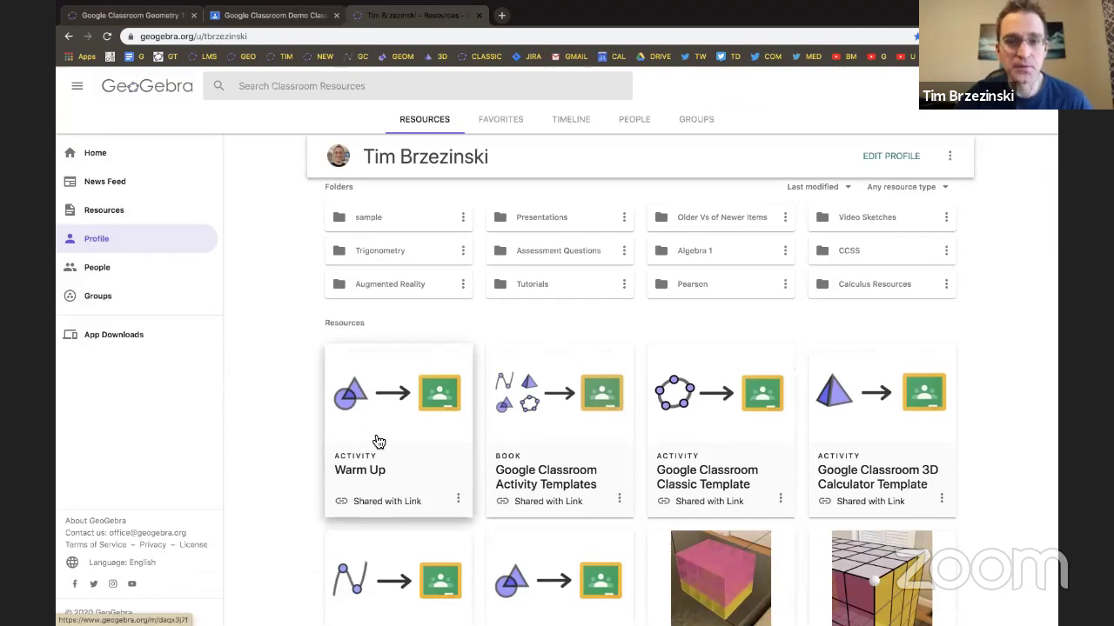
# Step: Preview Warm Up, select its web address, cancel the Share Link dialog, and return to the profile
pyautogui.click(409, 432)
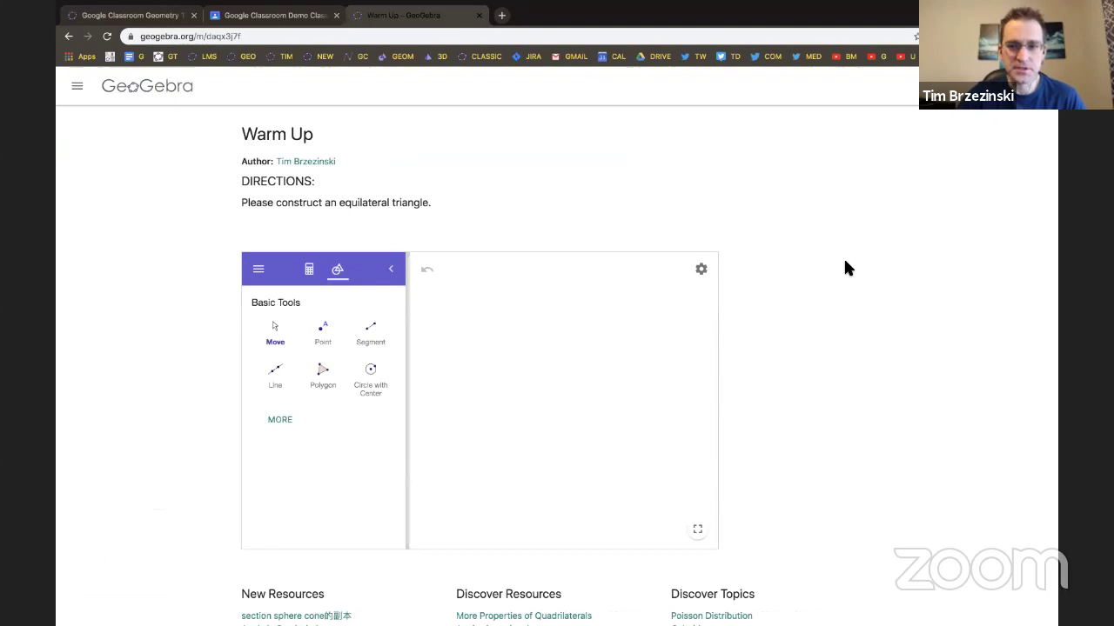
pyautogui.scroll(-1, 839, 330)
pyautogui.scroll(1, 838, 330)
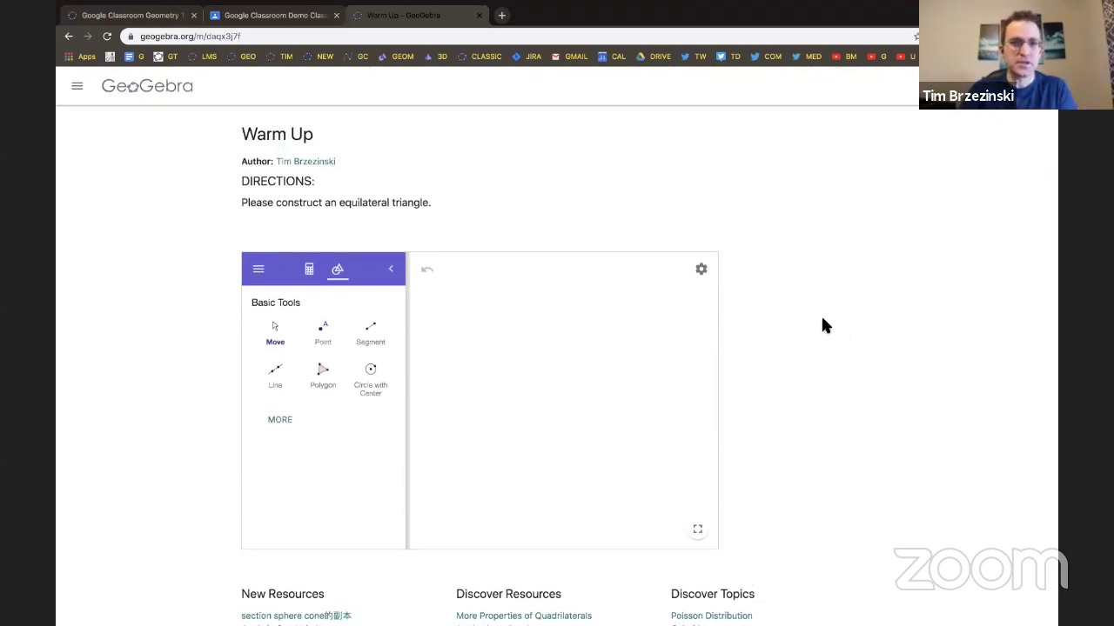
pyautogui.click(259, 36)
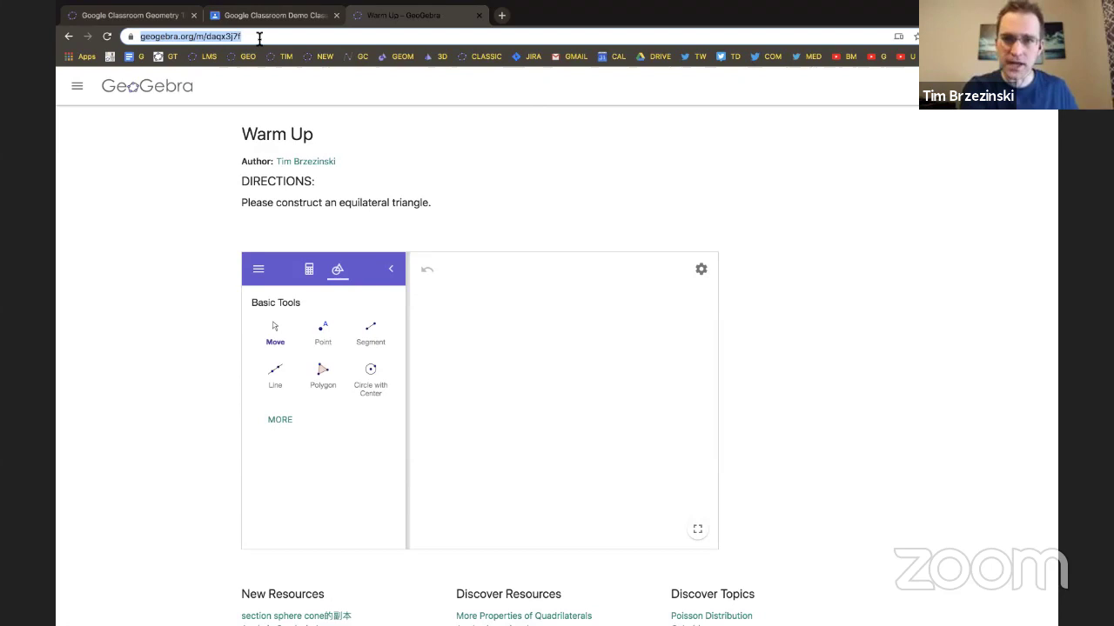
pyautogui.click(832, 248)
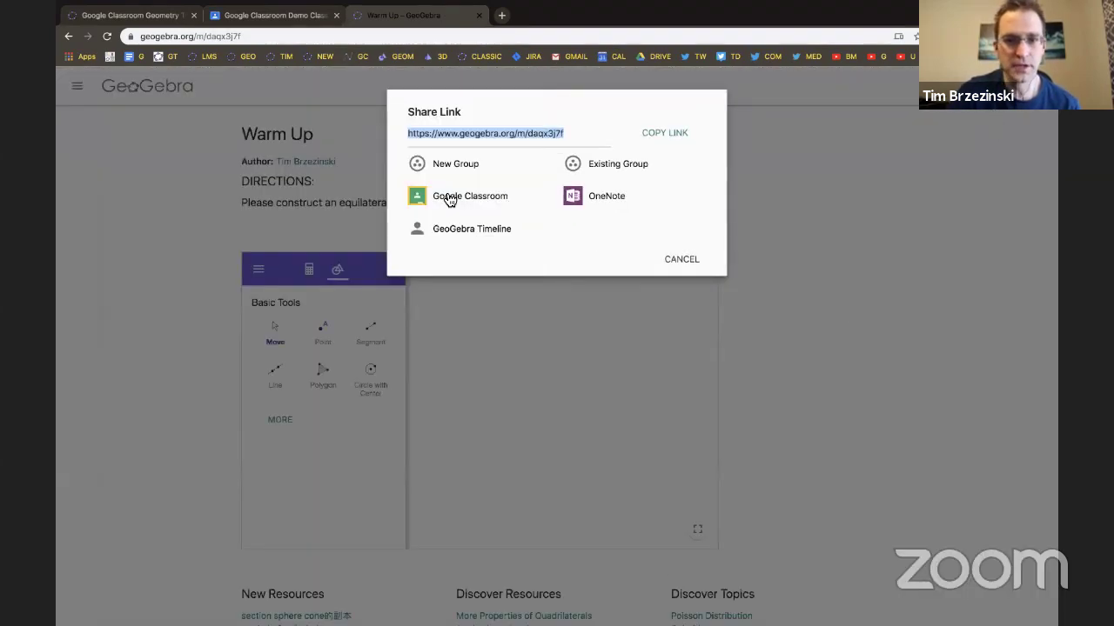
pyautogui.click(681, 259)
pyautogui.click(68, 36)
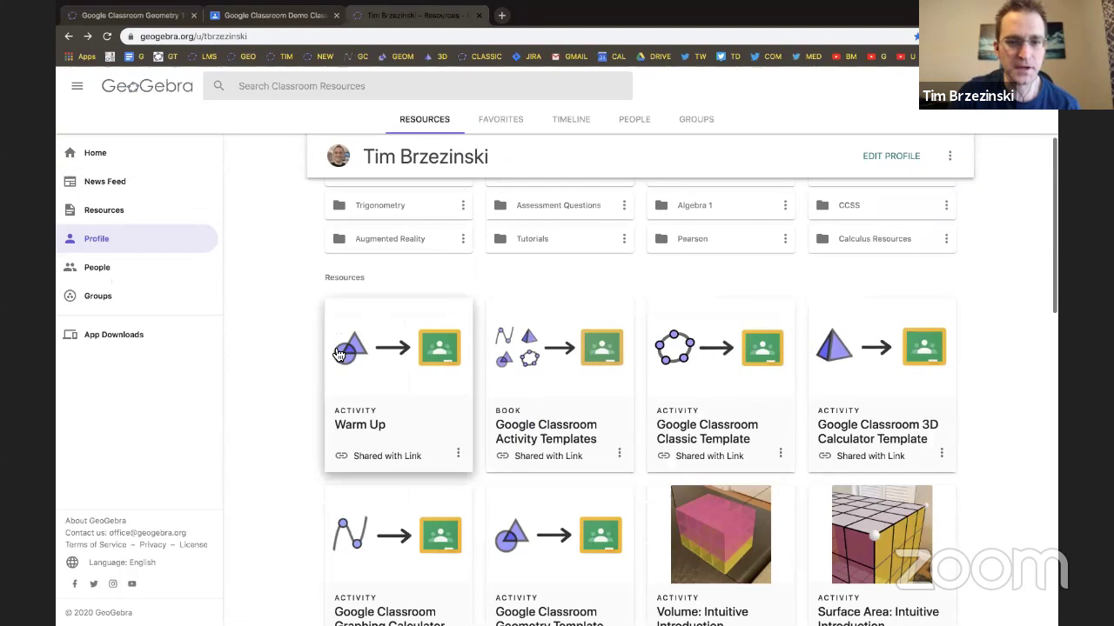
# Step: Share Warm Up to Google Classroom, choosing the Google Classroom Demo Class
pyautogui.click(458, 456)
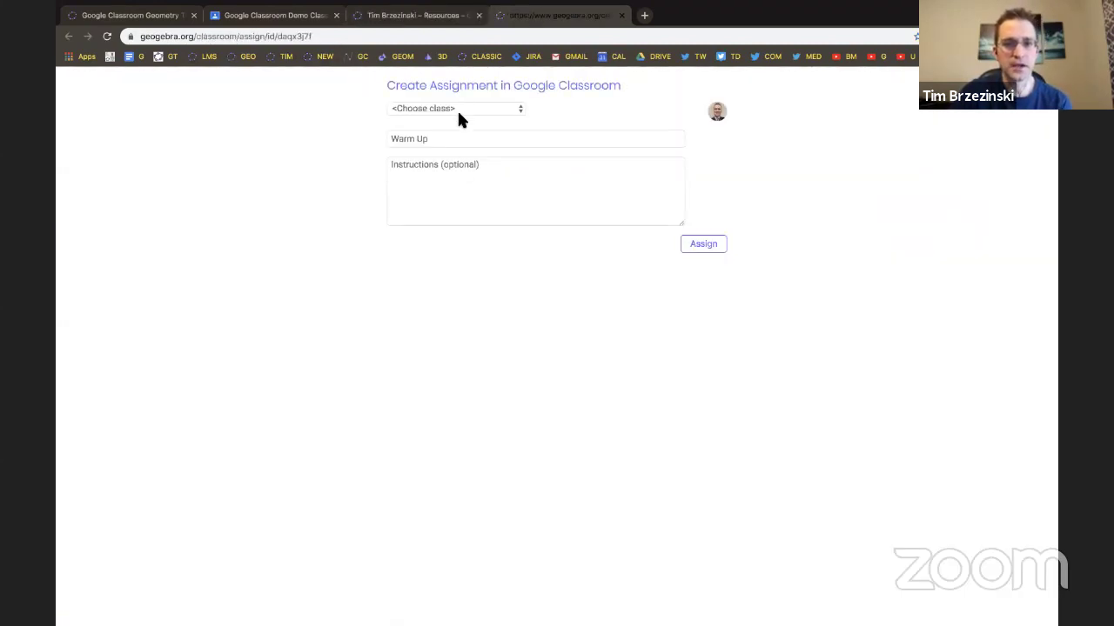
pyautogui.click(458, 114)
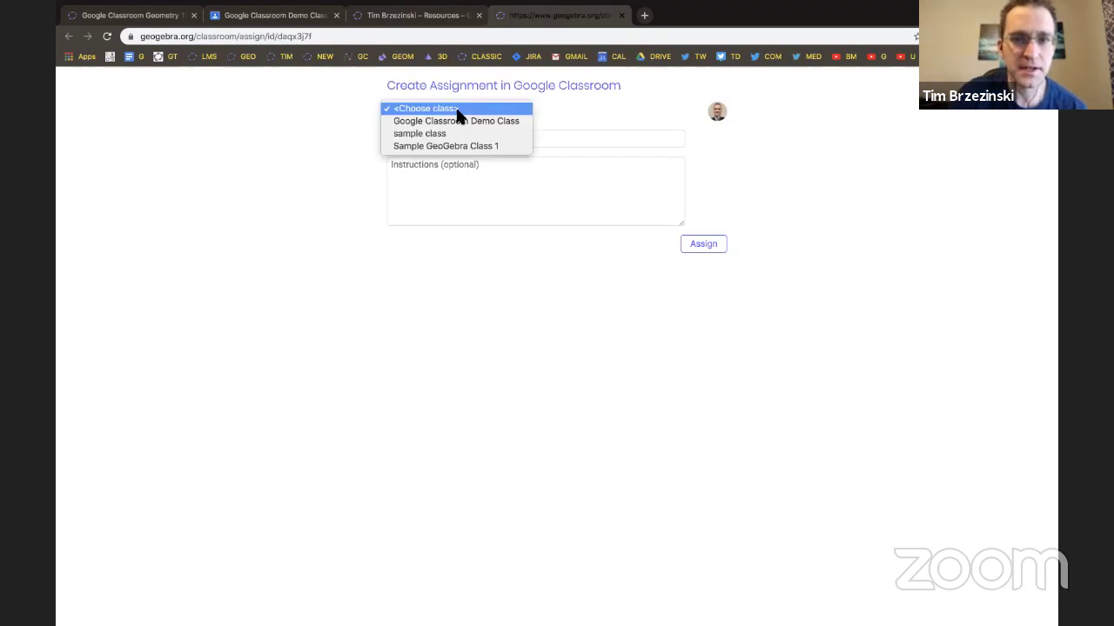
pyautogui.click(457, 123)
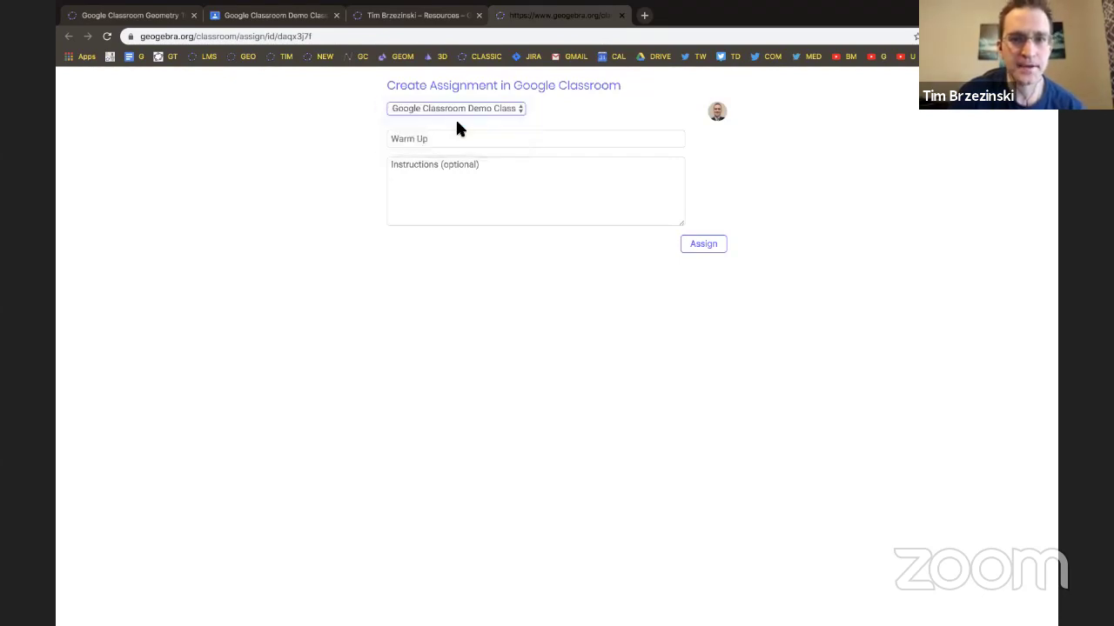
pyautogui.click(455, 118)
pyautogui.click(455, 111)
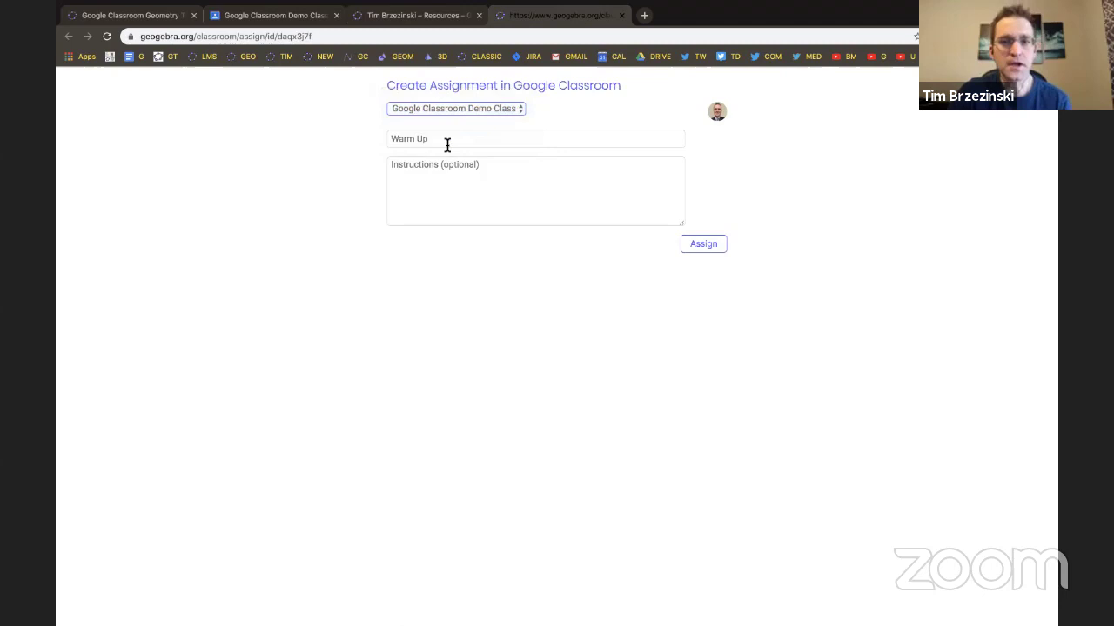
# Step: Add the instructions 'Please do ASAP!' and assign the Warm Up activity
pyautogui.click(447, 175)
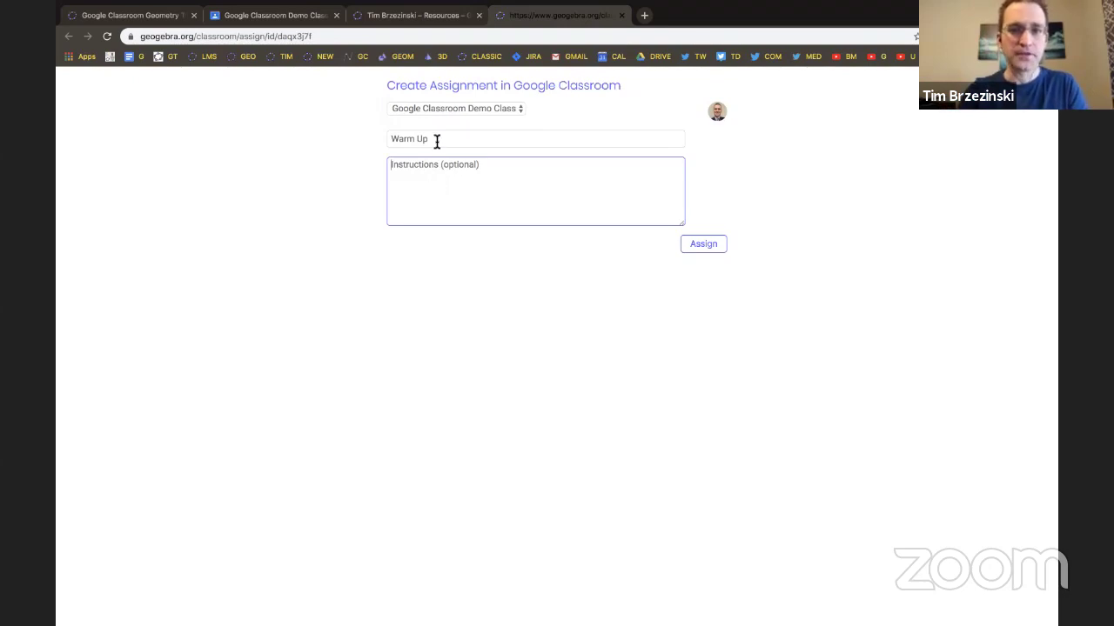
pyautogui.click(434, 142)
pyautogui.click(434, 165)
pyautogui.write('Please do yo')
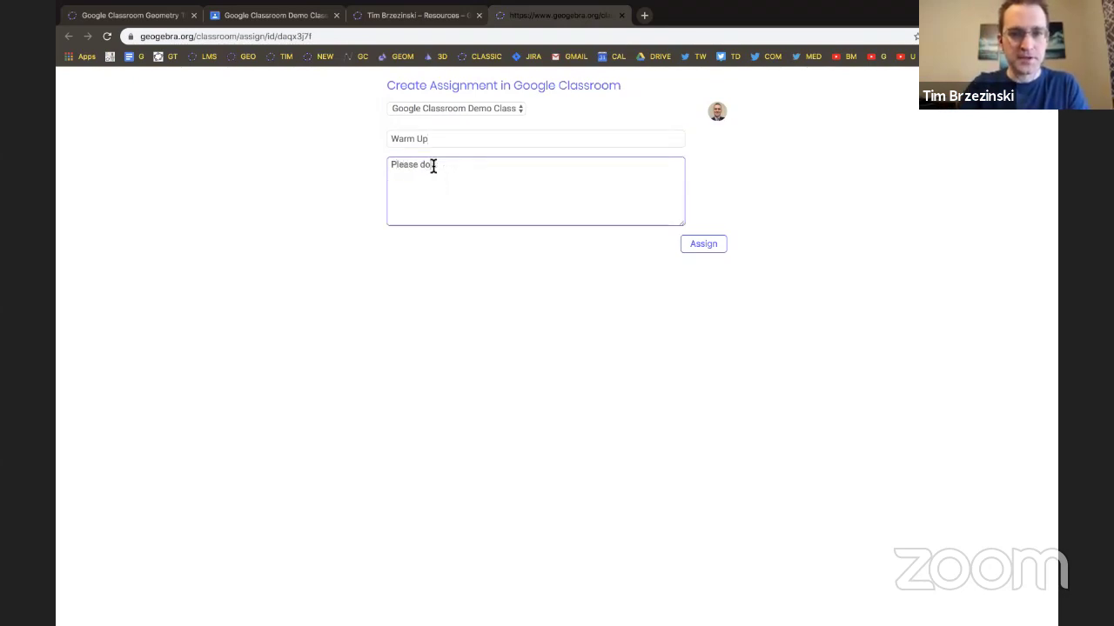
pyautogui.press('BackSpace')
pyautogui.press('BackSpace')
pyautogui.write('ASAP!')
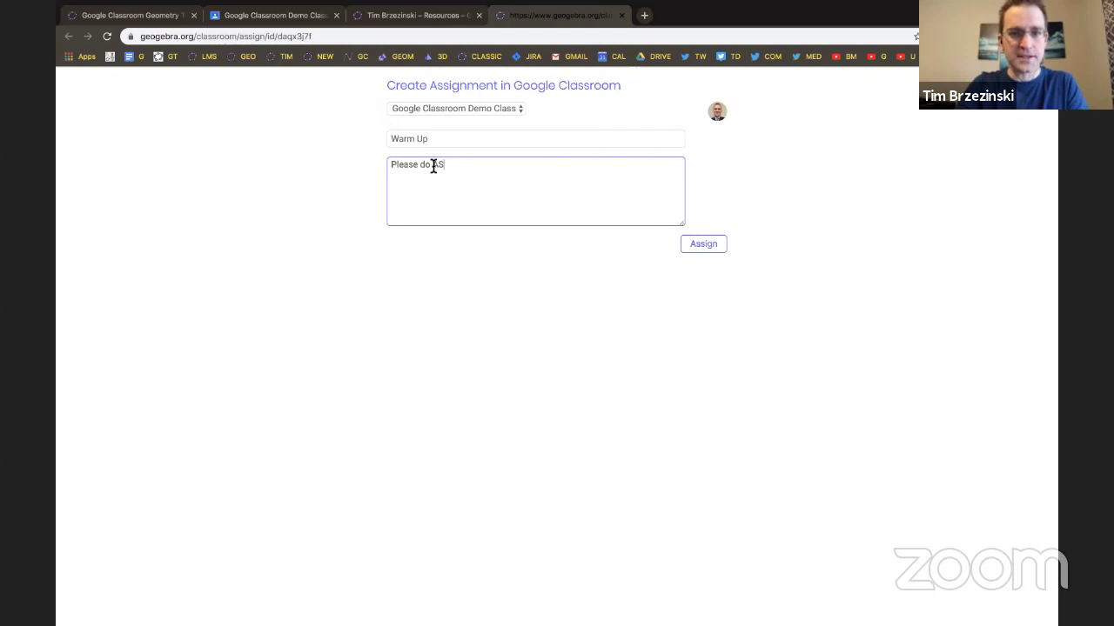
pyautogui.click(721, 244)
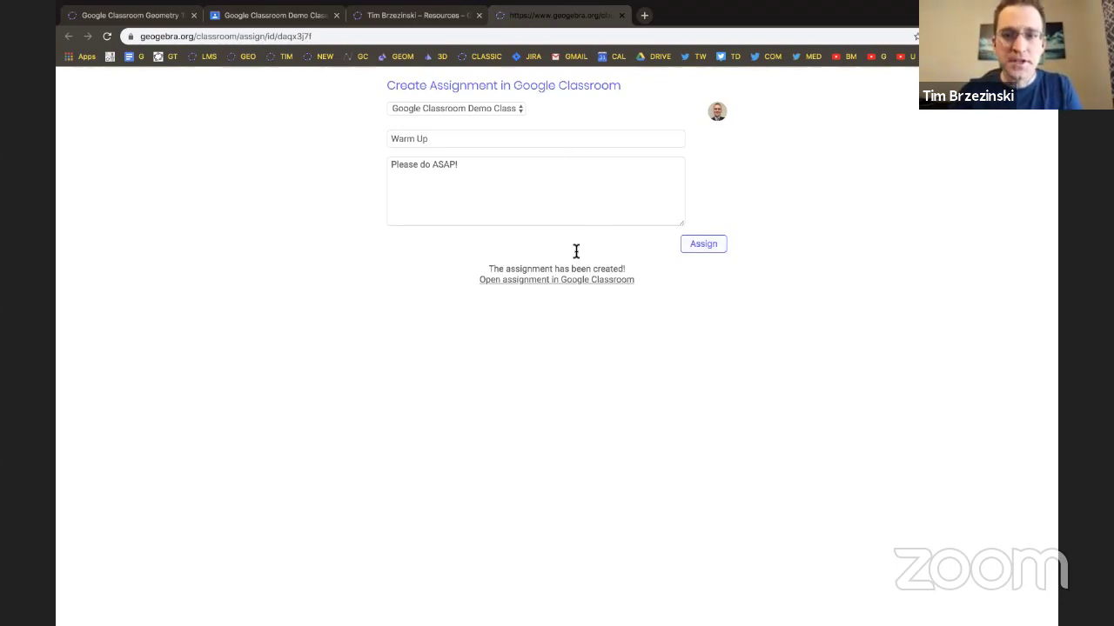
# Step: From the student's Classroom window, open the Warm Up GeoGebra activity under Classwork
pyautogui.click(532, 280)
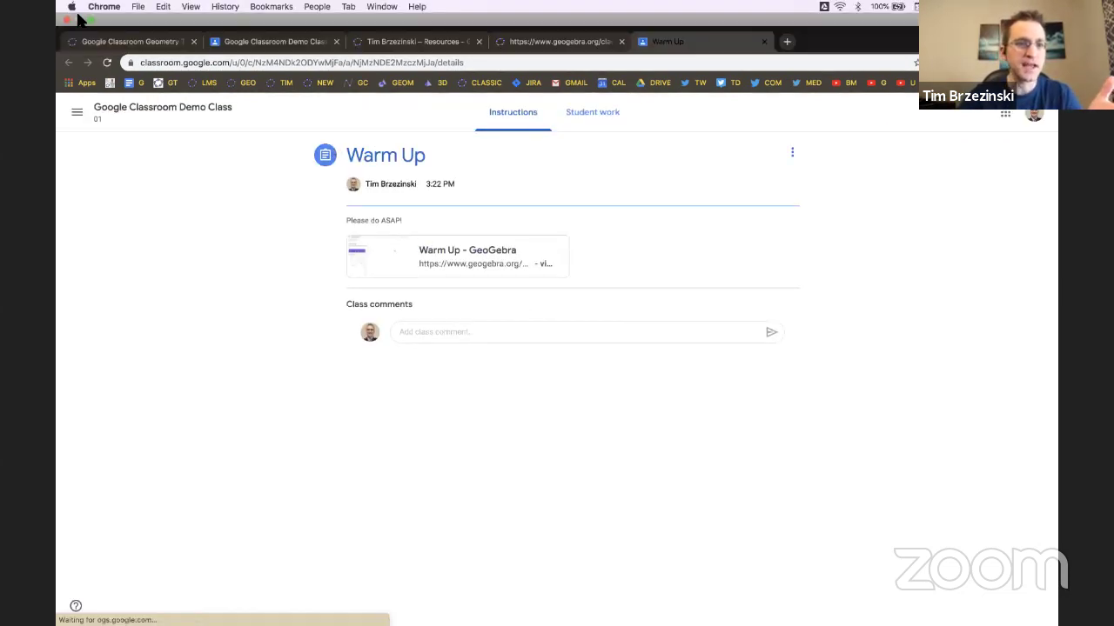
pyautogui.click(90, 20)
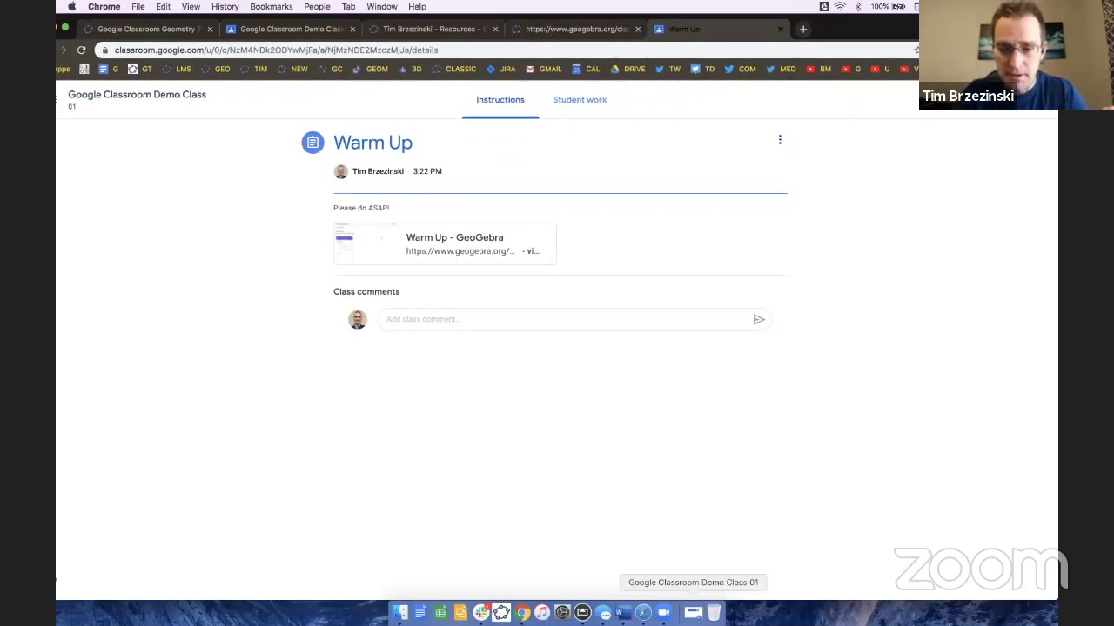
pyautogui.click(693, 613)
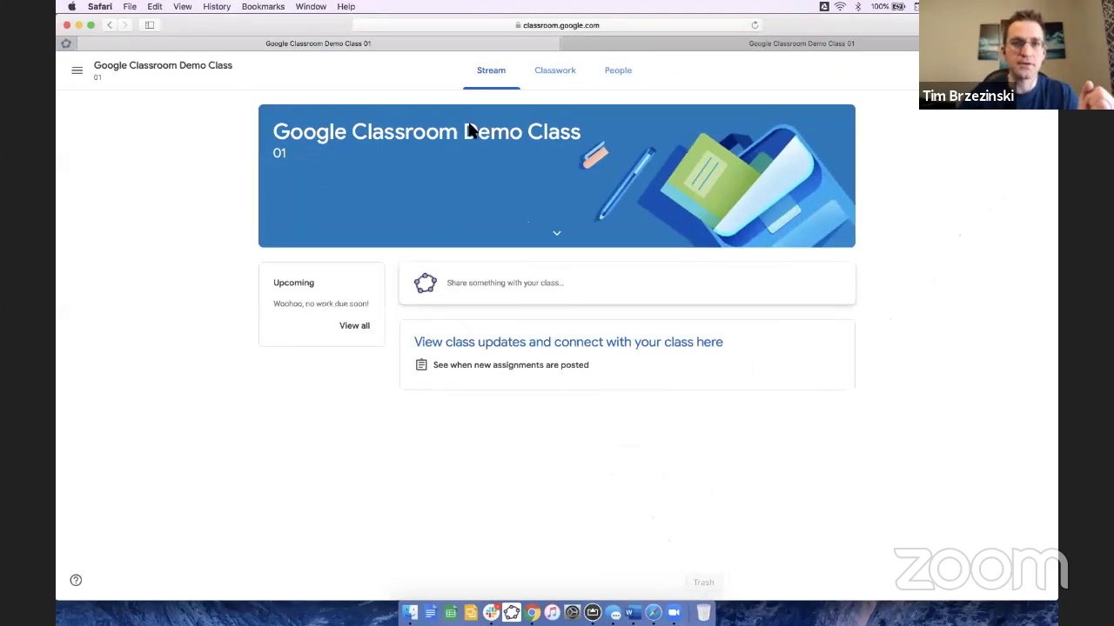
pyautogui.click(557, 73)
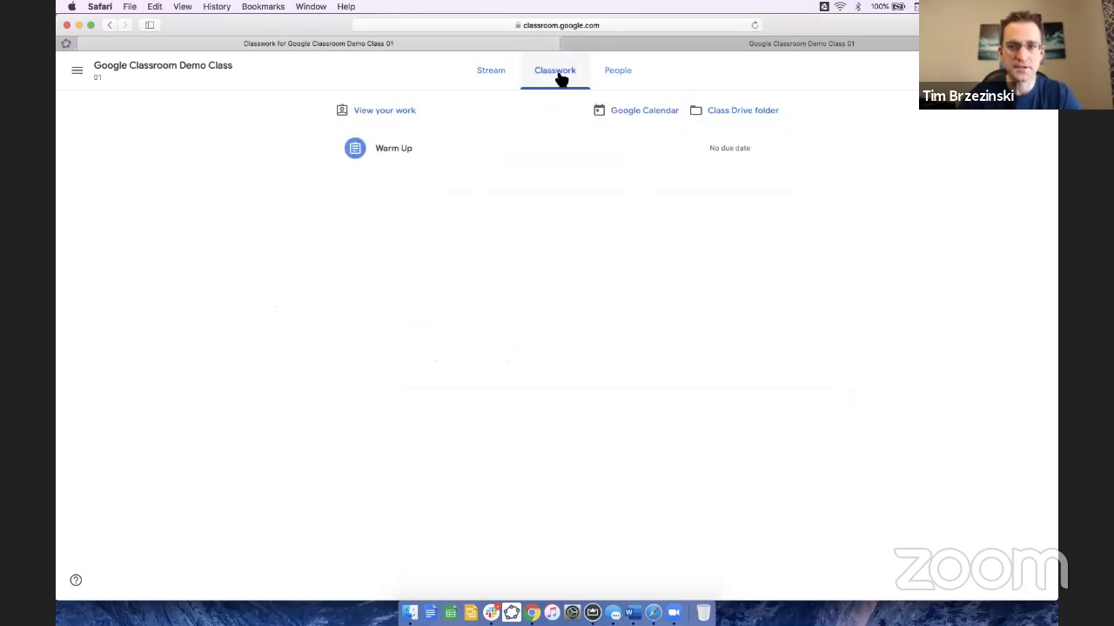
pyautogui.click(401, 155)
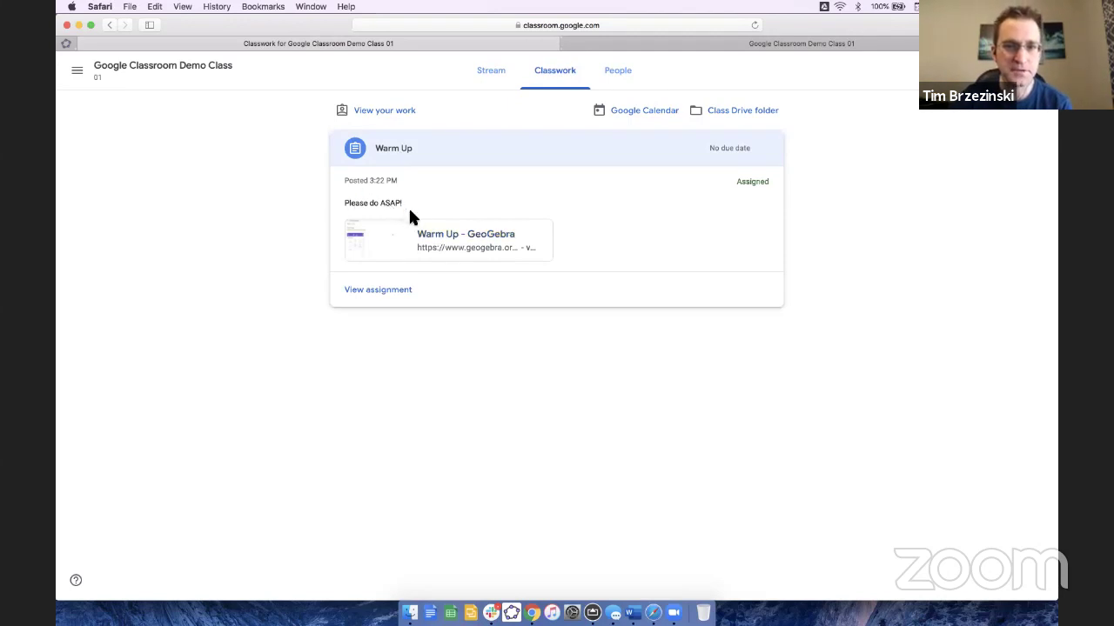
pyautogui.click(427, 252)
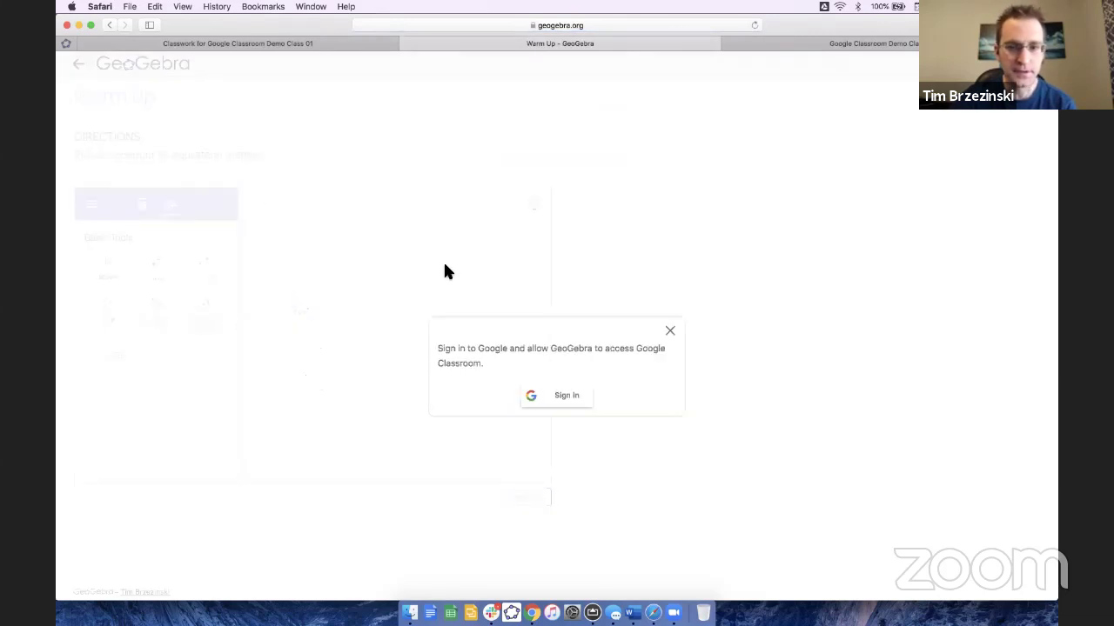
# Step: Sign in with the student's Google account, reload the Warm Up page, and try TURN IN
pyautogui.click(564, 394)
pyautogui.click(529, 277)
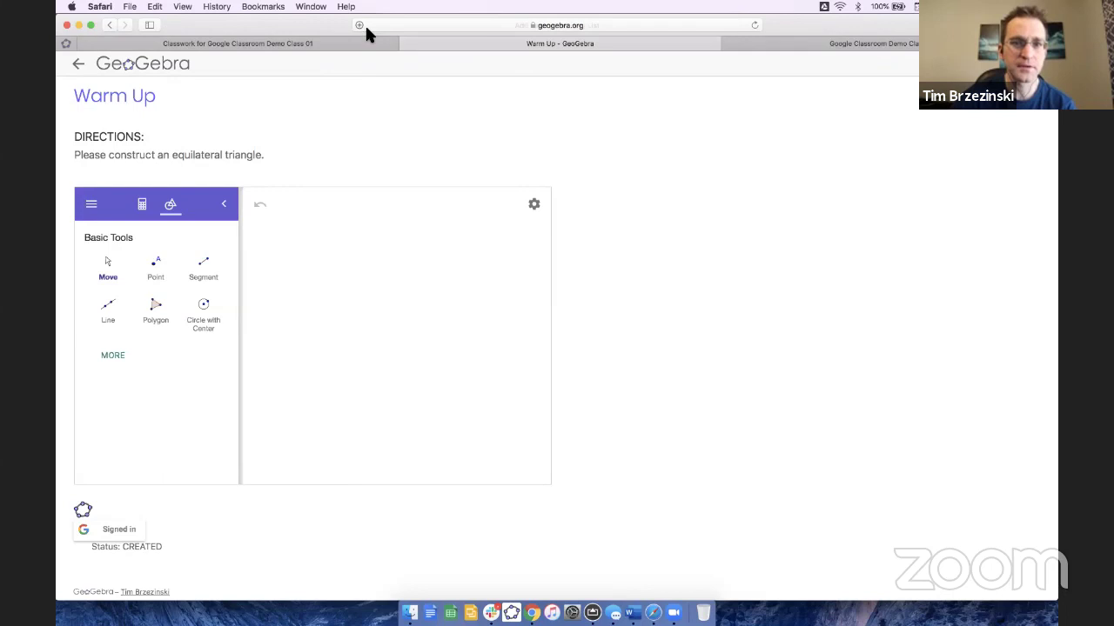
pyautogui.moveTo(780, 23)
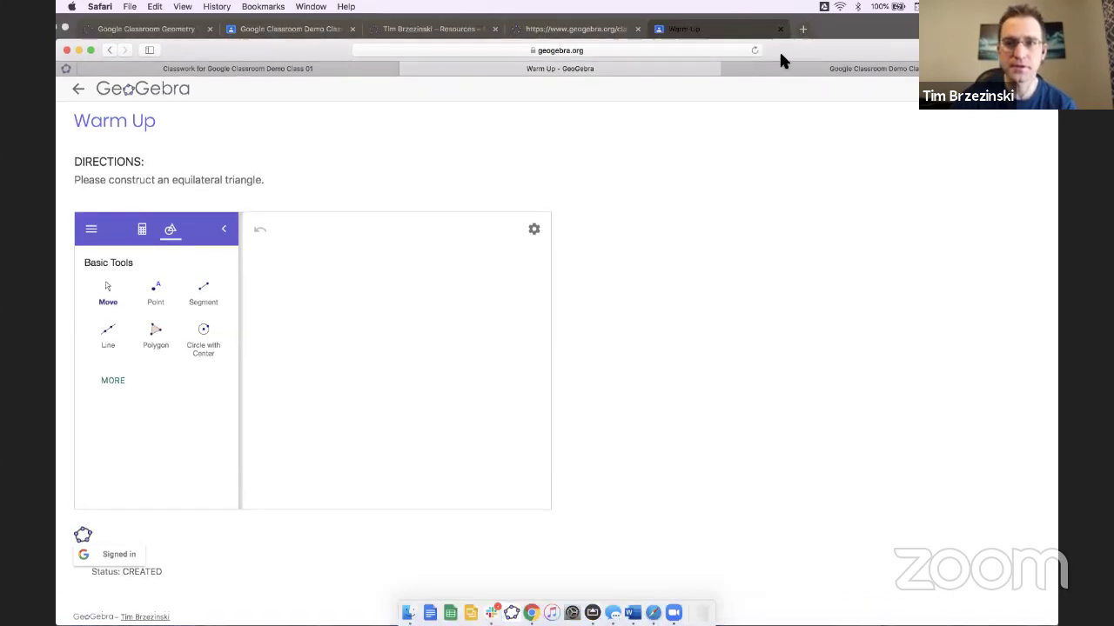
pyautogui.click(645, 68)
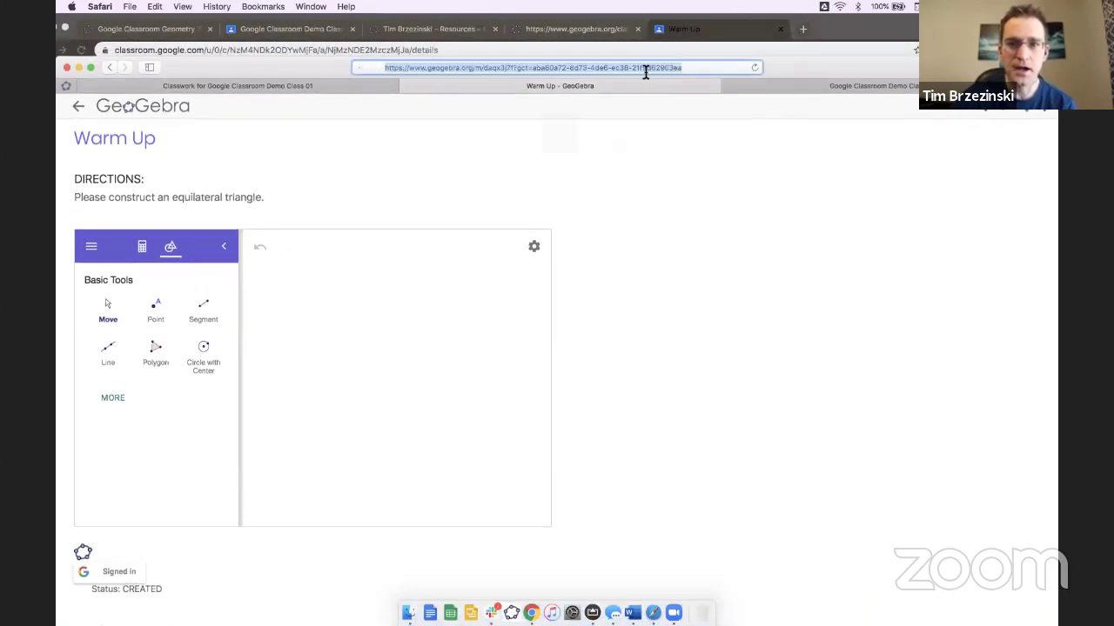
pyautogui.press('Return')
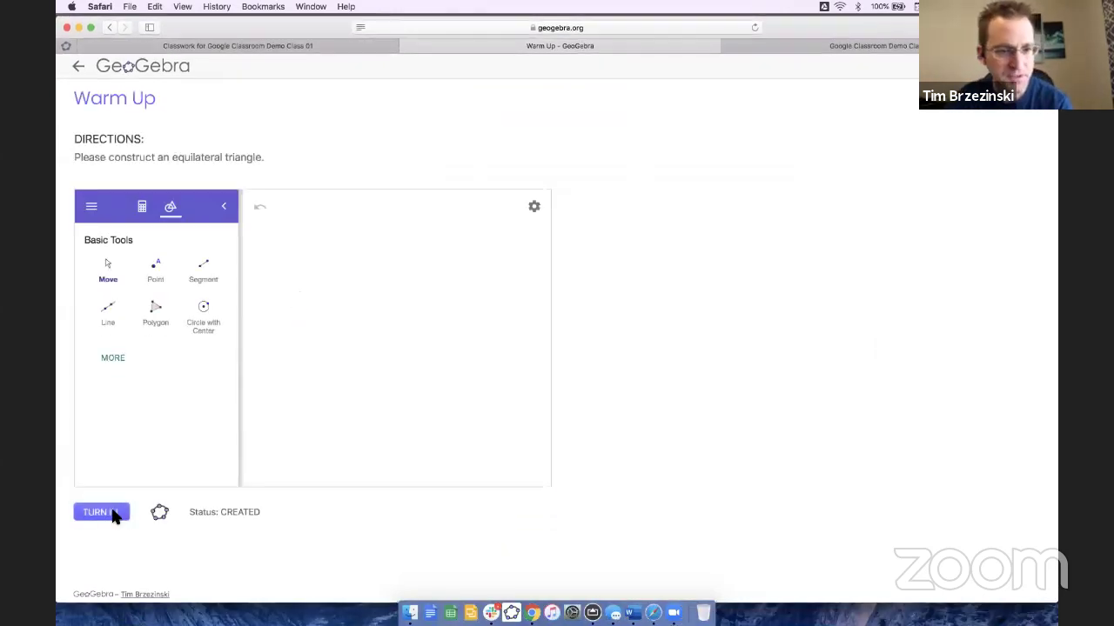
pyautogui.click(102, 512)
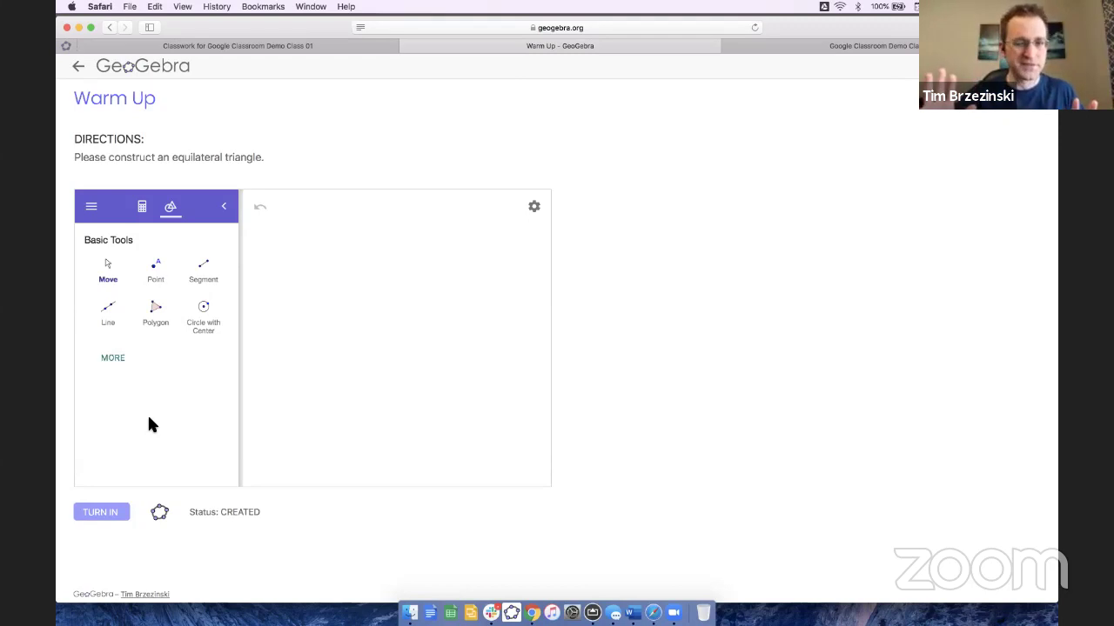
# Step: Draw two circles centred at A and B through each other, marking intersection point C
pyautogui.click(203, 314)
pyautogui.click(327, 306)
pyautogui.click(380, 352)
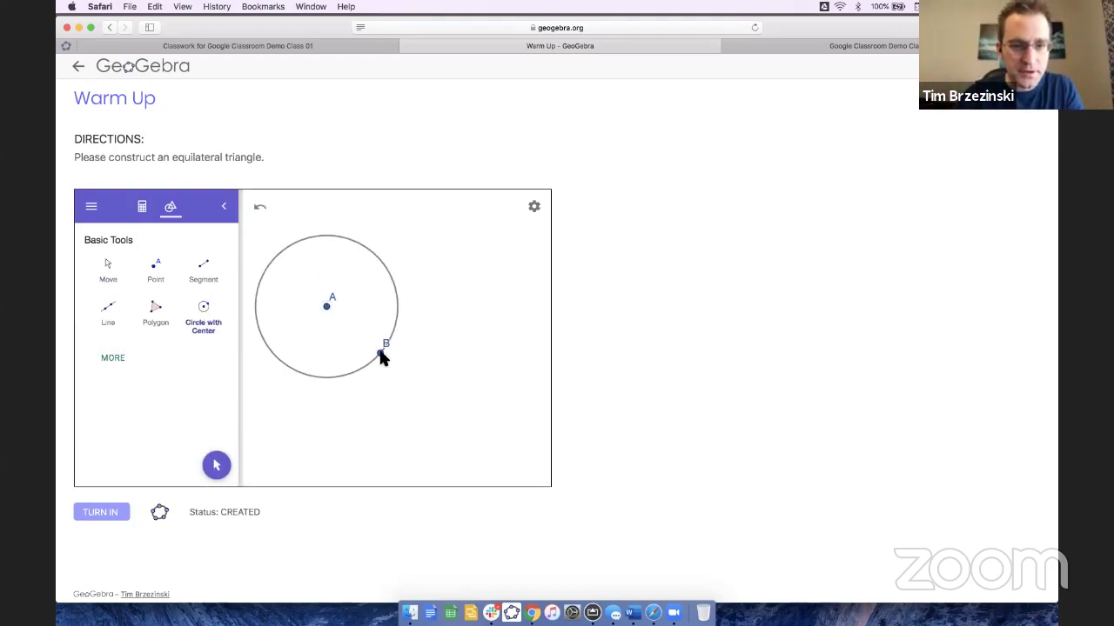
pyautogui.click(380, 352)
pyautogui.click(328, 307)
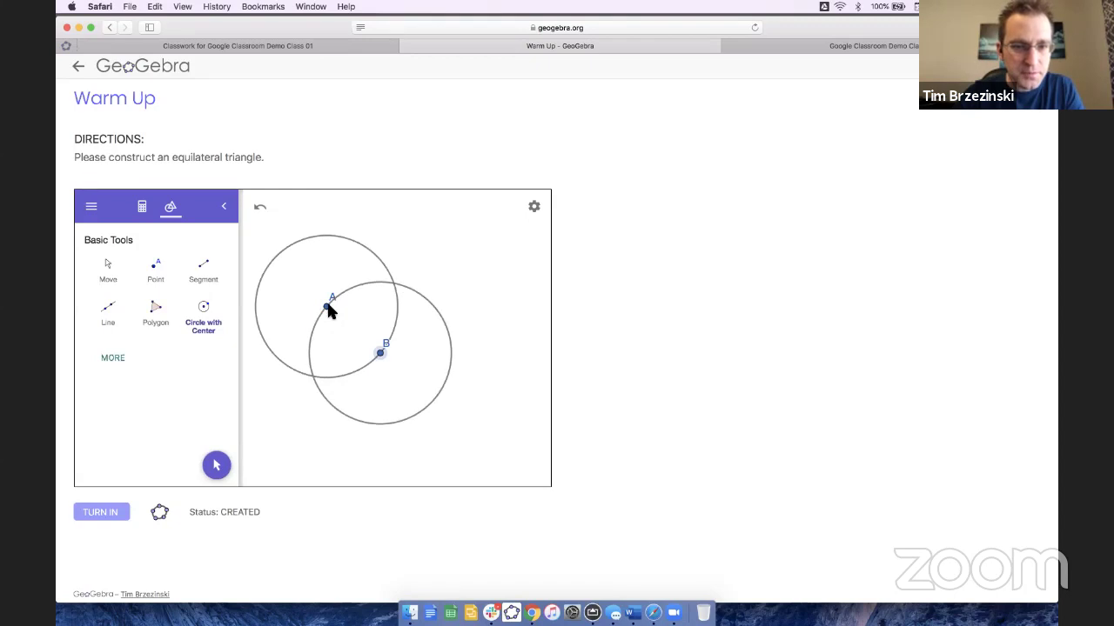
pyautogui.click(160, 273)
pyautogui.click(395, 281)
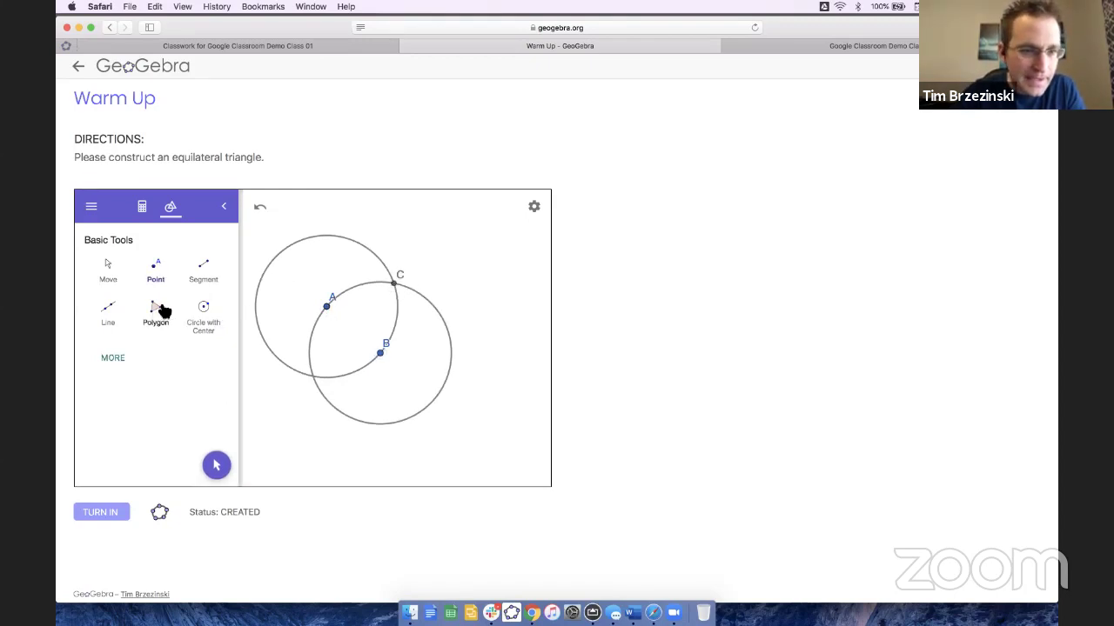
# Step: Build triangle ABC with the Polygon tool, then drag B to enlarge the construction
pyautogui.click(158, 308)
pyautogui.click(326, 306)
pyautogui.click(380, 352)
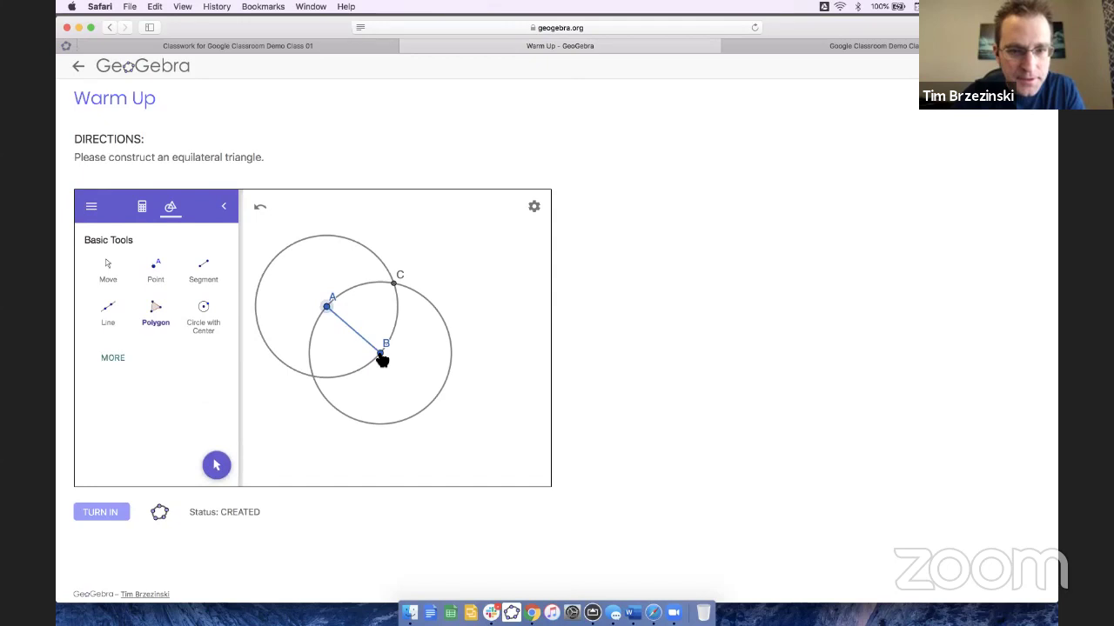
pyautogui.click(394, 283)
pyautogui.click(327, 306)
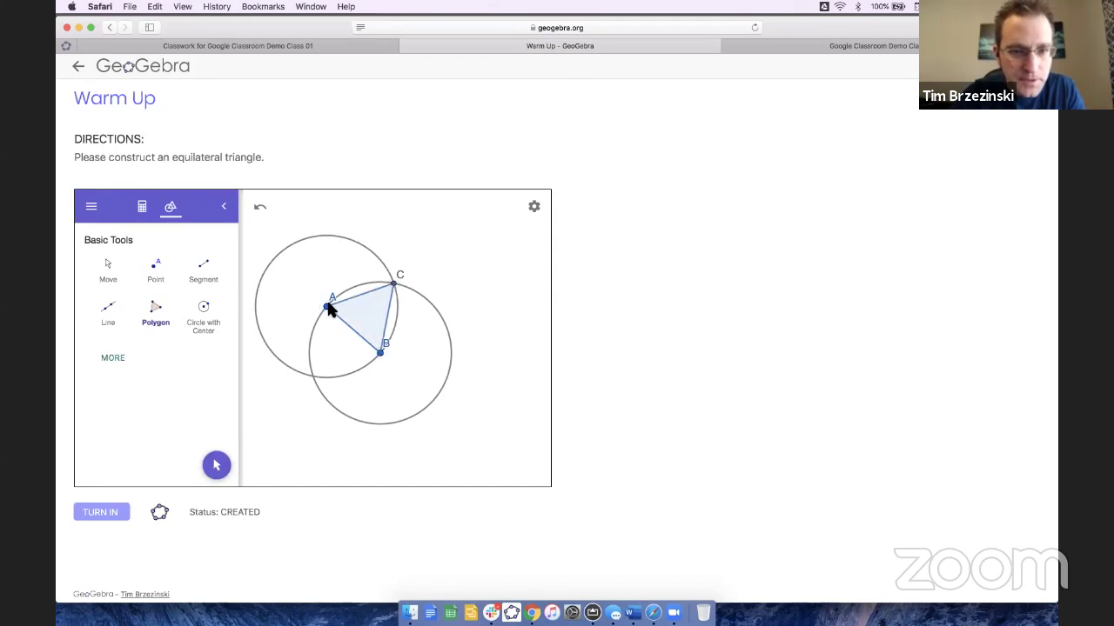
pyautogui.click(217, 465)
pyautogui.moveTo(380, 353)
pyautogui.mouseDown()
pyautogui.moveTo(427, 393)
pyautogui.moveTo(444, 365)
pyautogui.moveTo(376, 386)
pyautogui.moveTo(373, 374)
pyautogui.mouseUp()
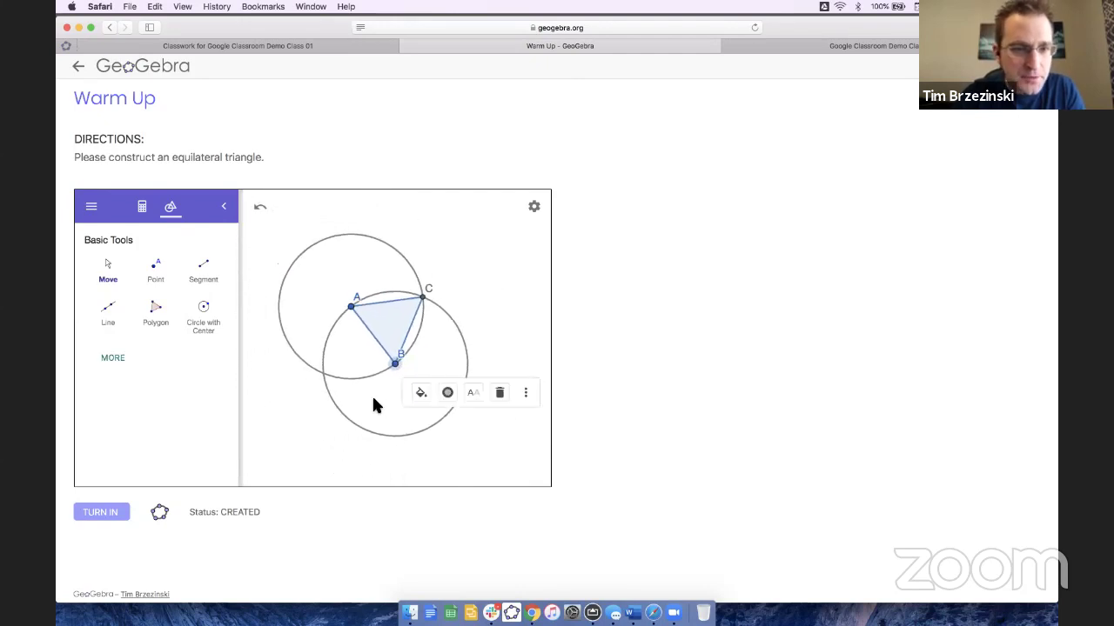
# Step: Place points D, E and F to the right of the circles
pyautogui.click(162, 275)
pyautogui.click(489, 241)
pyautogui.click(493, 281)
pyautogui.click(520, 250)
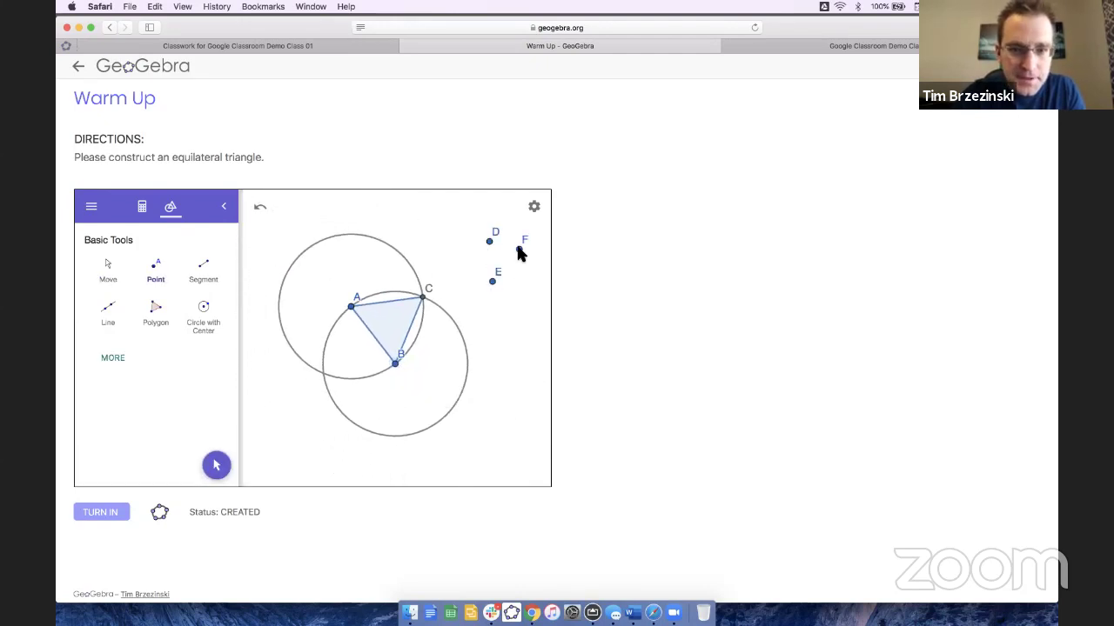
# Step: Draw segment GH below the triangle and return to the Move tool
pyautogui.click(204, 272)
pyautogui.click(436, 460)
pyautogui.click(517, 373)
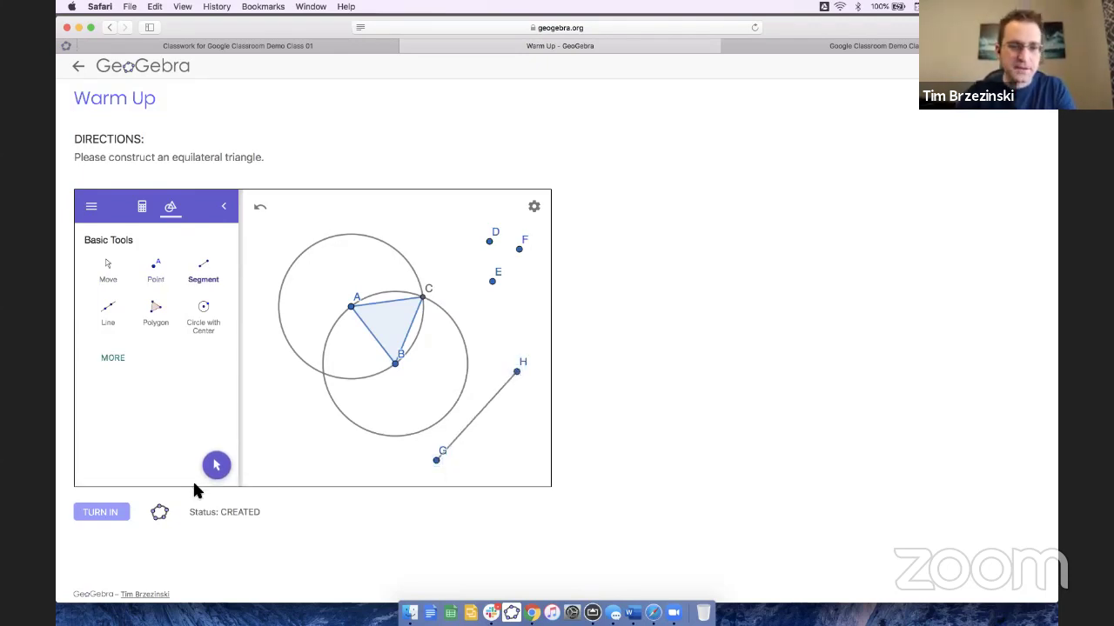
pyautogui.click(217, 466)
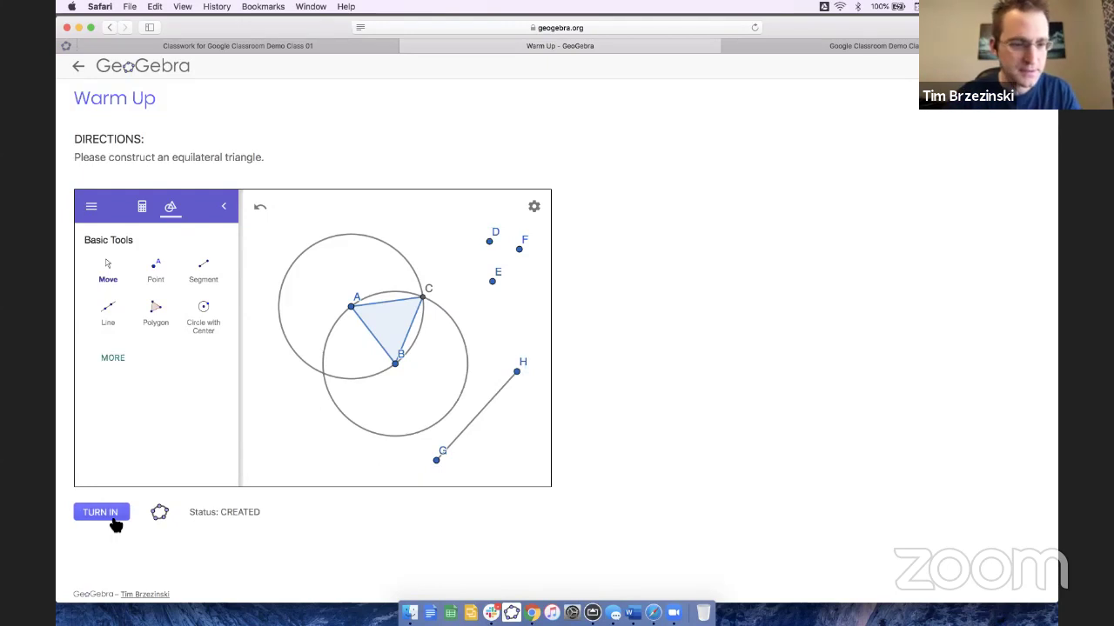
# Step: Turn in the Warm Up, then view its student submissions as the teacher
pyautogui.click(113, 519)
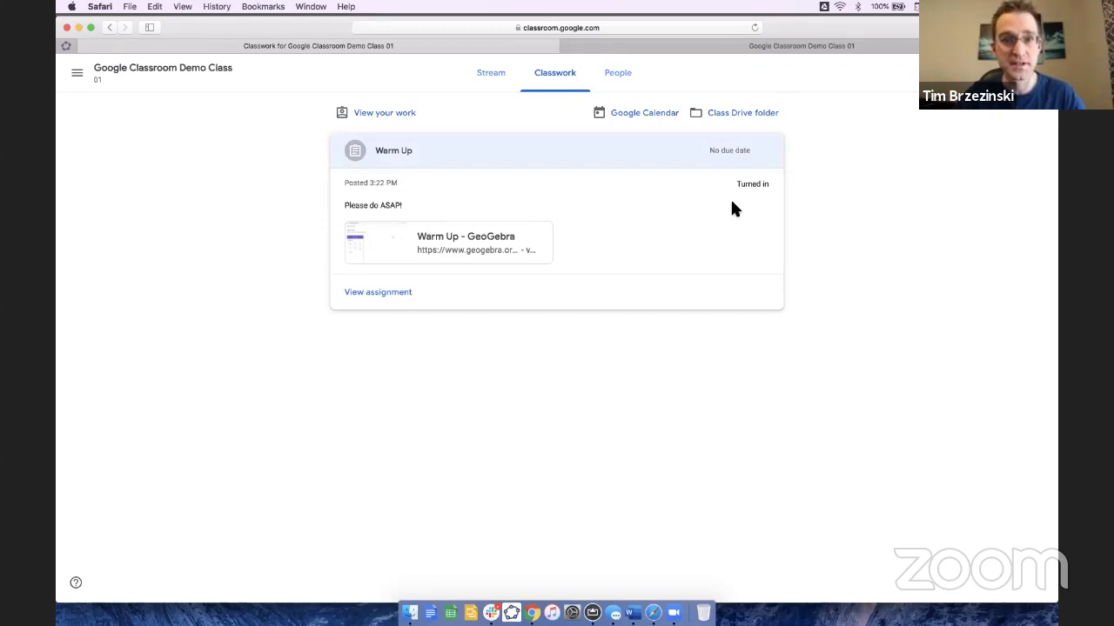
pyautogui.click(78, 27)
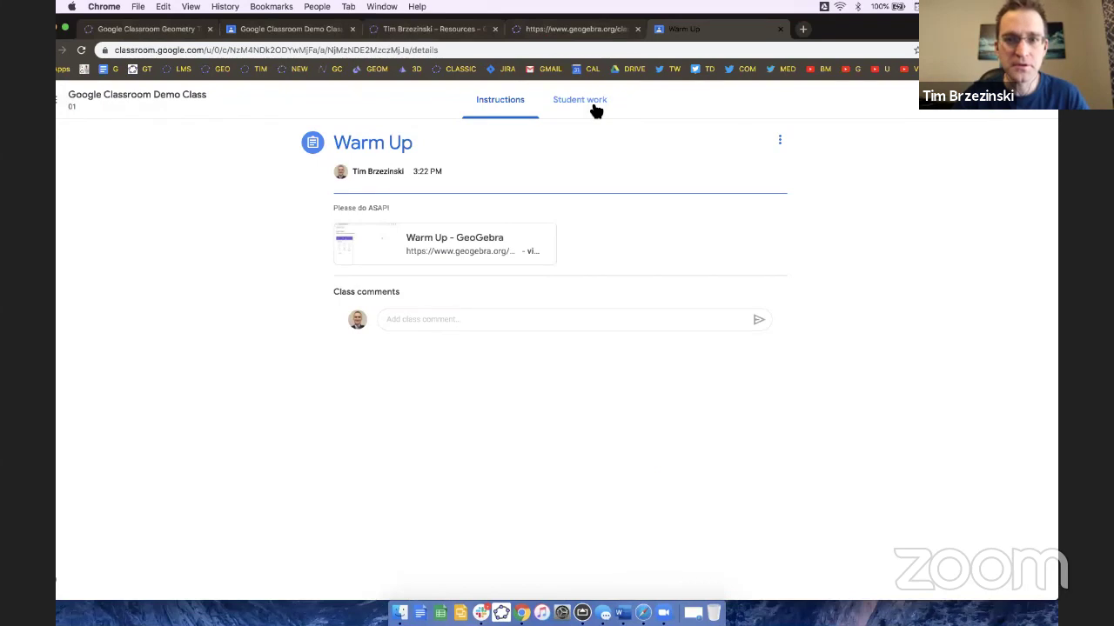
pyautogui.click(597, 106)
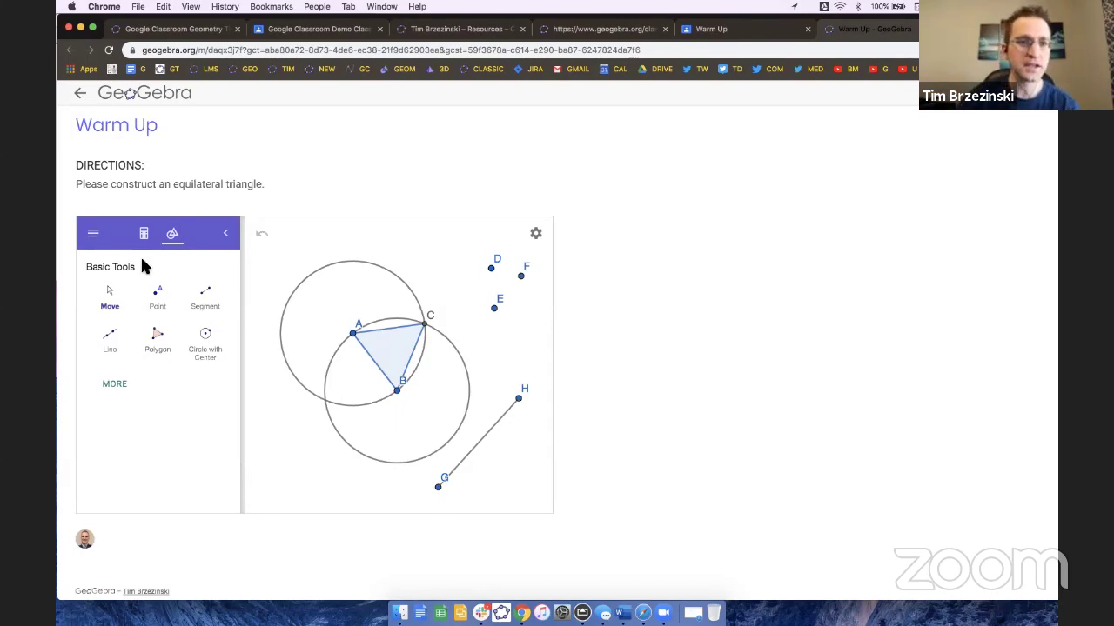
# Step: Open the Classic Template from the Google Classroom Activity Templates book
pyautogui.click(139, 31)
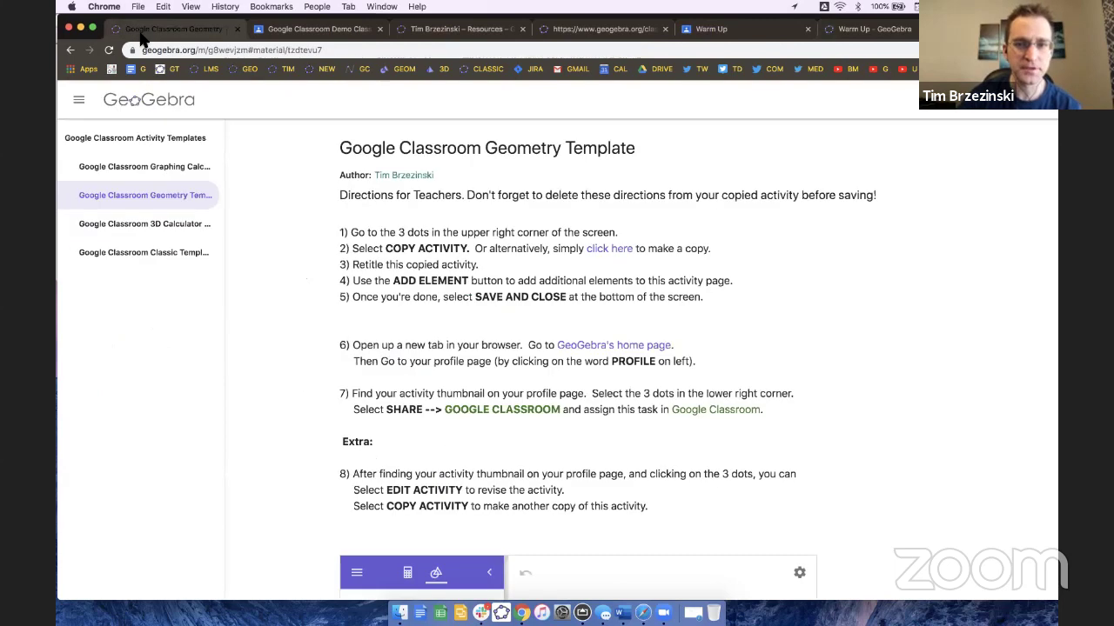
pyautogui.click(113, 143)
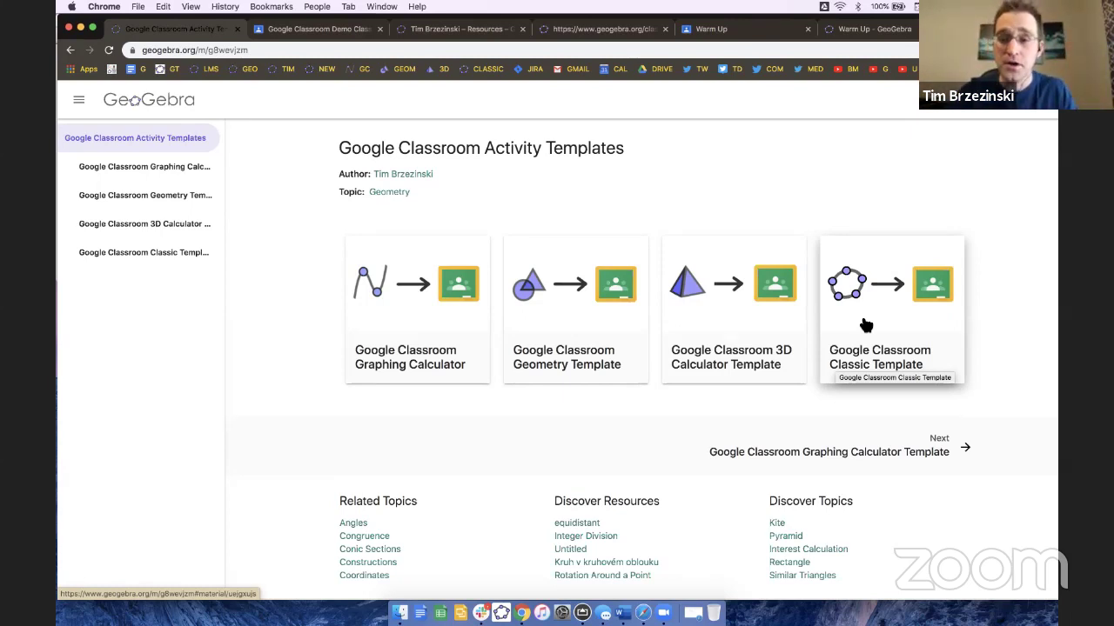
pyautogui.click(916, 323)
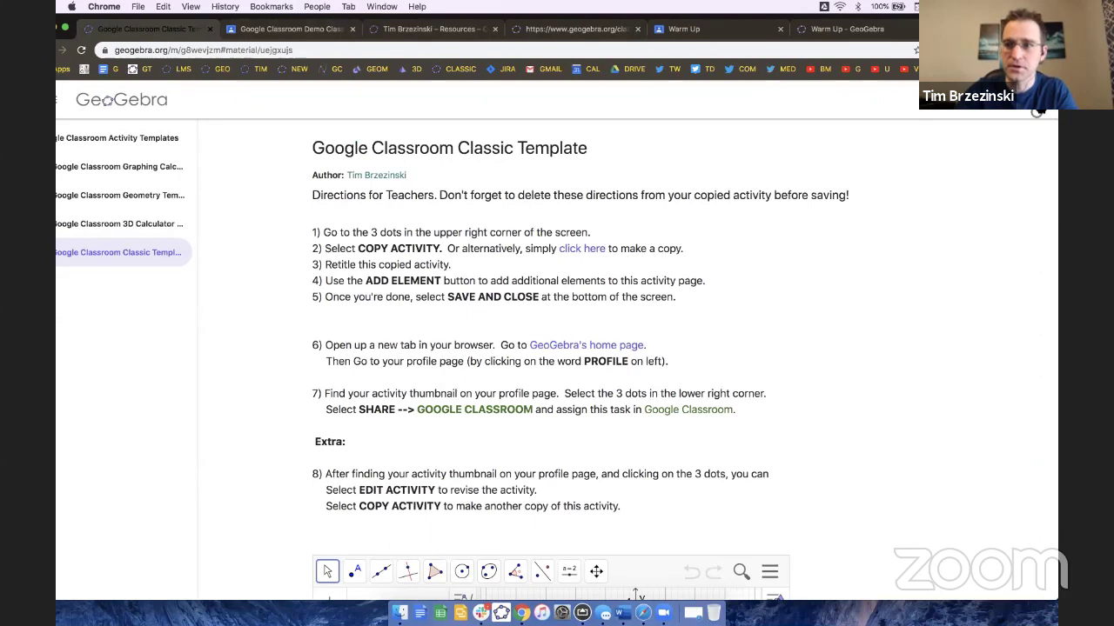
# Step: Make an editable copy of the Classic Template and delete its teacher directions
pyautogui.click(1038, 113)
pyautogui.click(974, 370)
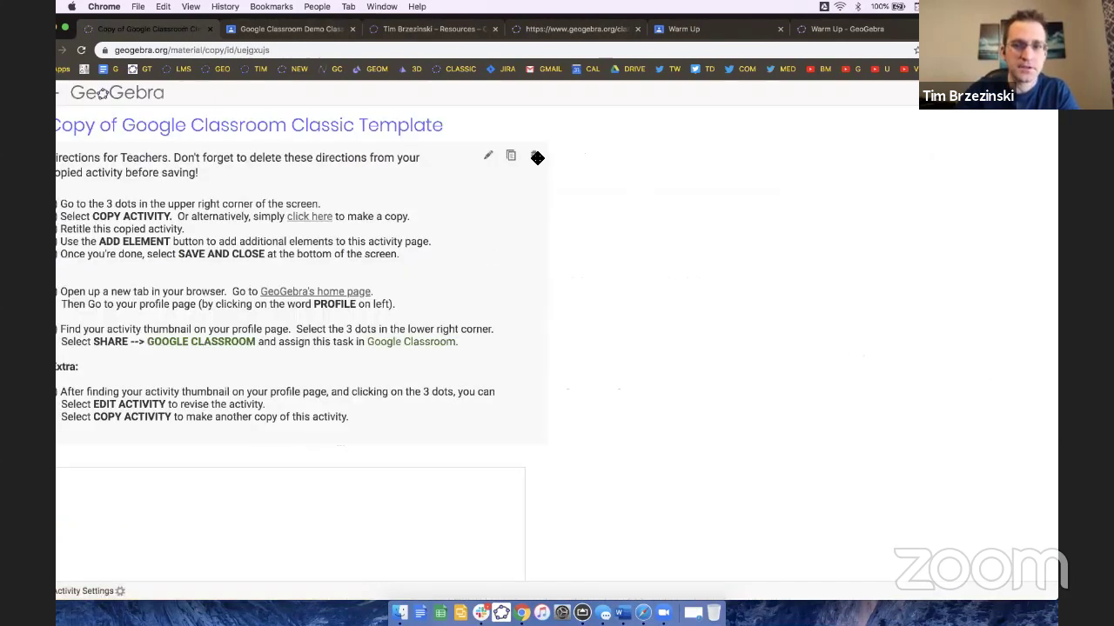
pyautogui.click(534, 157)
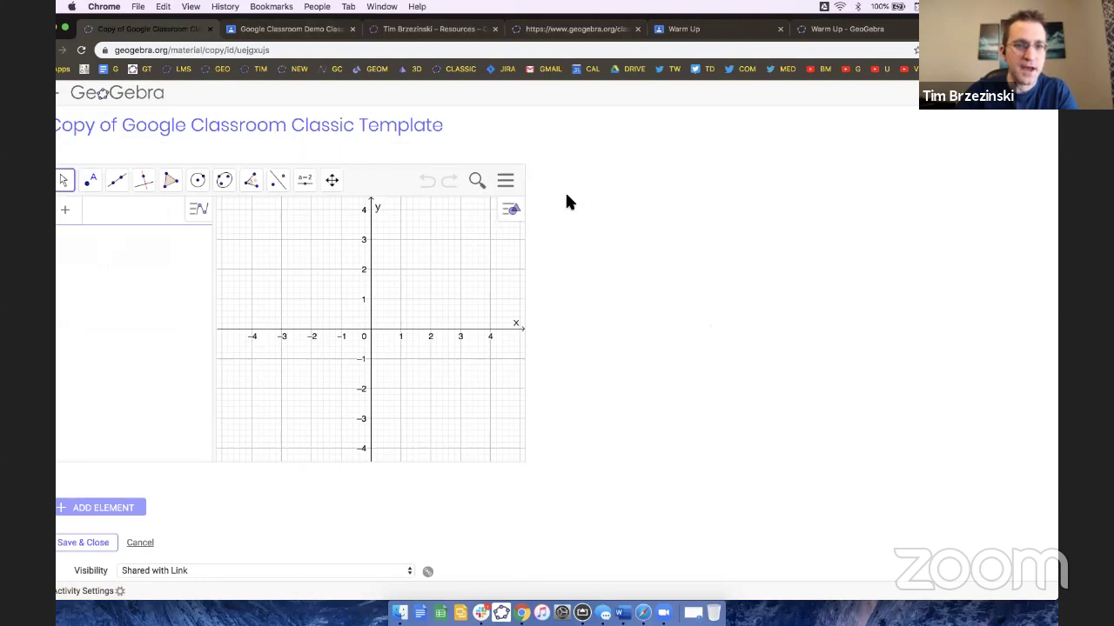
# Step: Retitle the copied activity 'Copy' and save it
pyautogui.moveTo(446, 127); pyautogui.dragTo(59, 98)
pyautogui.press('BackSpace')
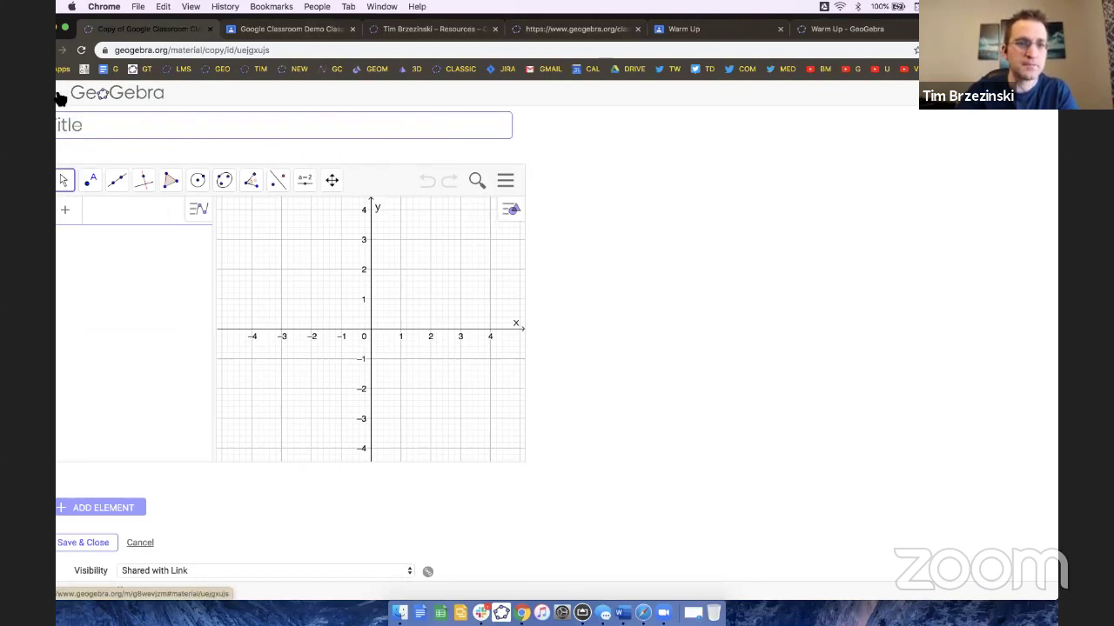
pyautogui.write('Copy')
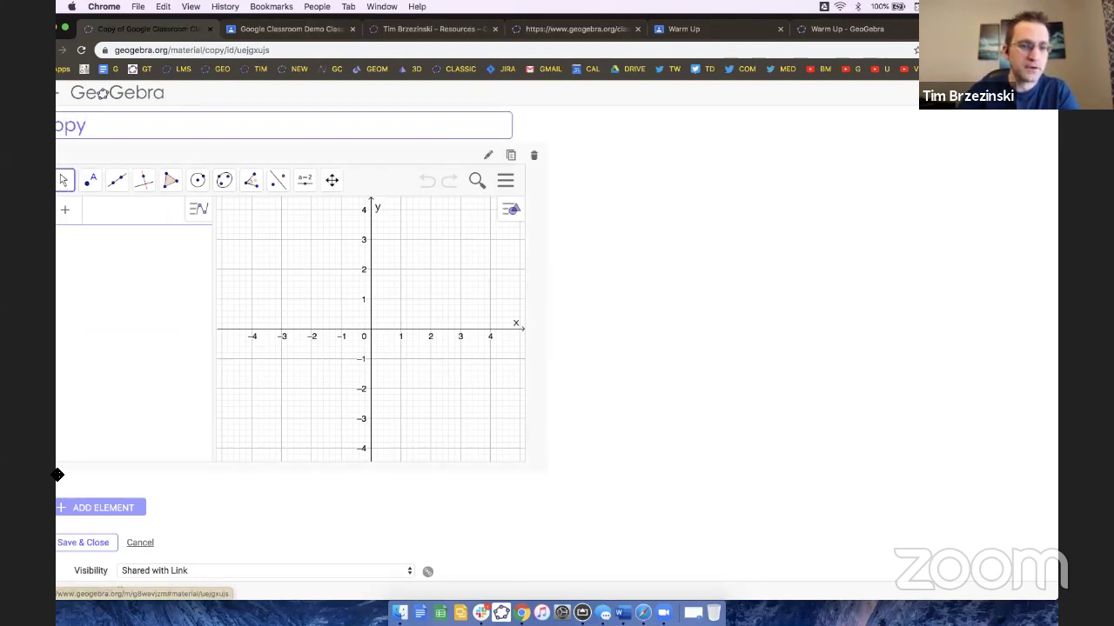
pyautogui.click(75, 540)
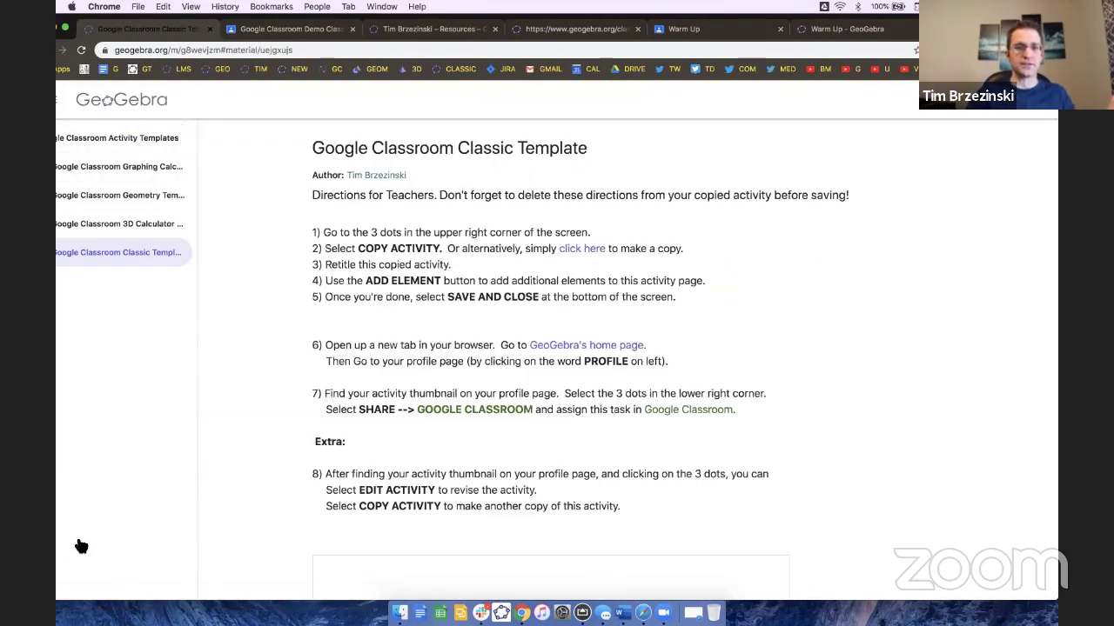
# Step: Open the newly saved 'opy' activity from the GeoGebra profile
pyautogui.click(136, 99)
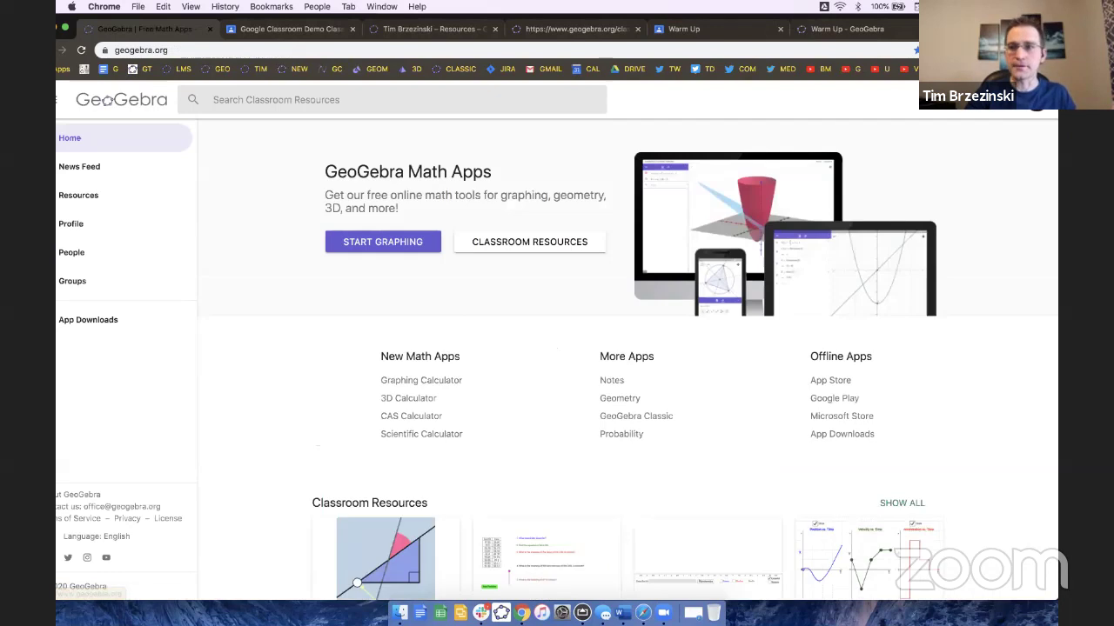
pyautogui.click(94, 224)
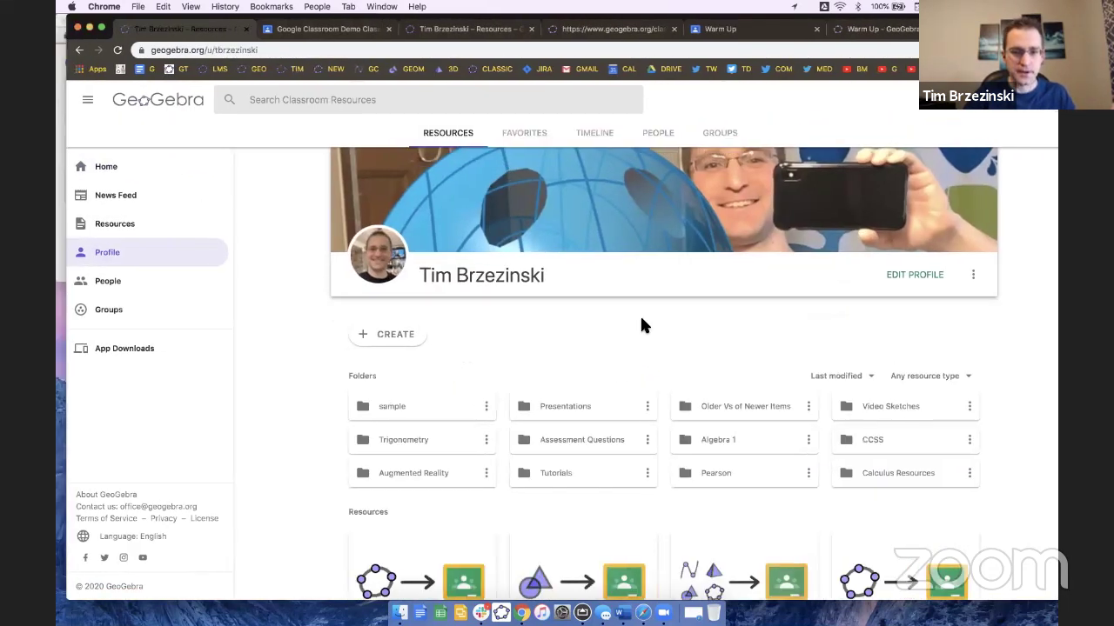
pyautogui.scroll(-3, 642, 320)
pyautogui.scroll(-1, 645, 326)
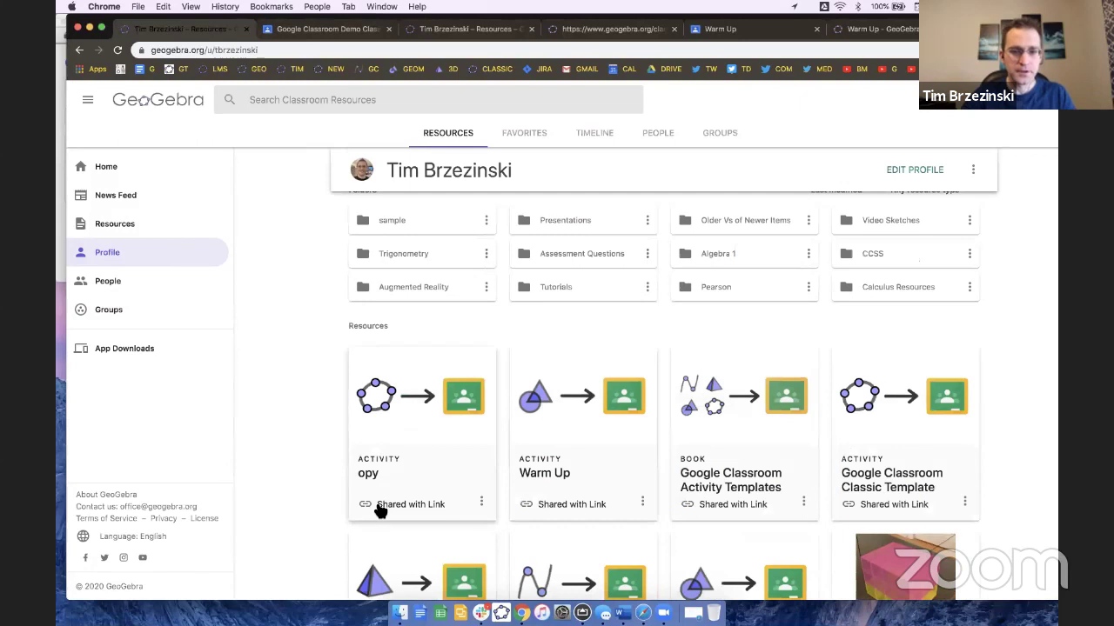
pyautogui.click(444, 452)
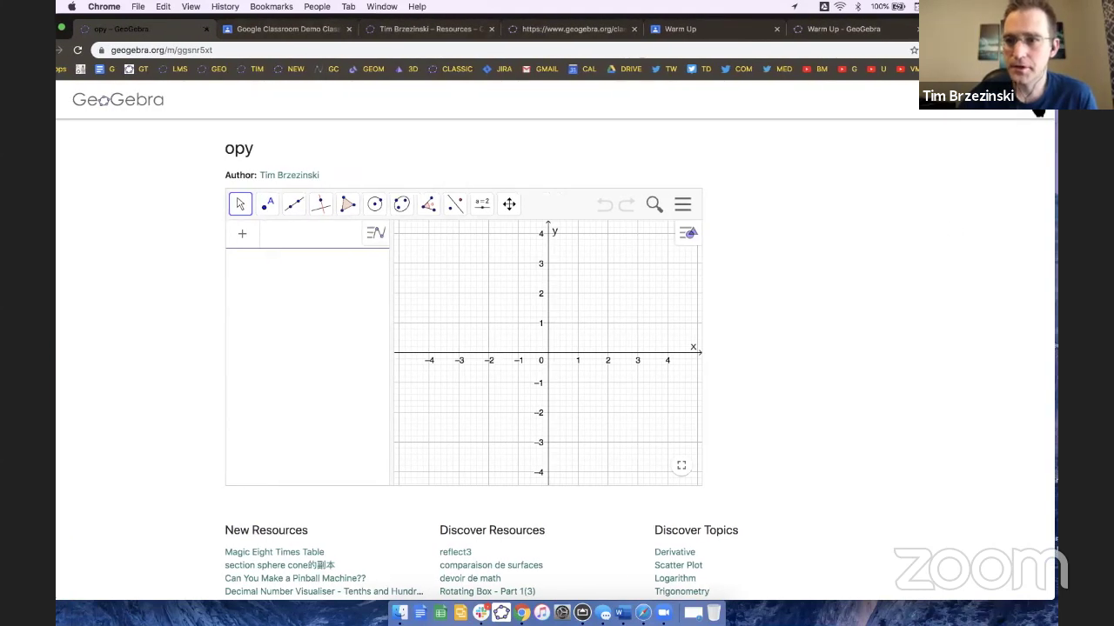
# Step: Inspect the opy activity's options and view its applet full screen, then exit
pyautogui.click(1021, 108)
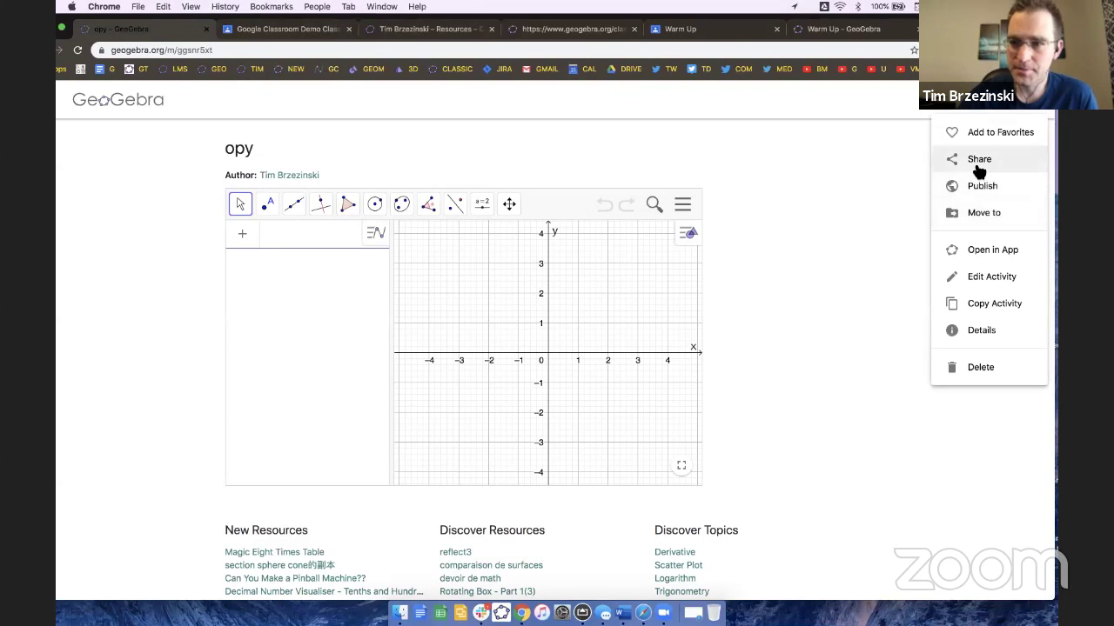
pyautogui.click(779, 414)
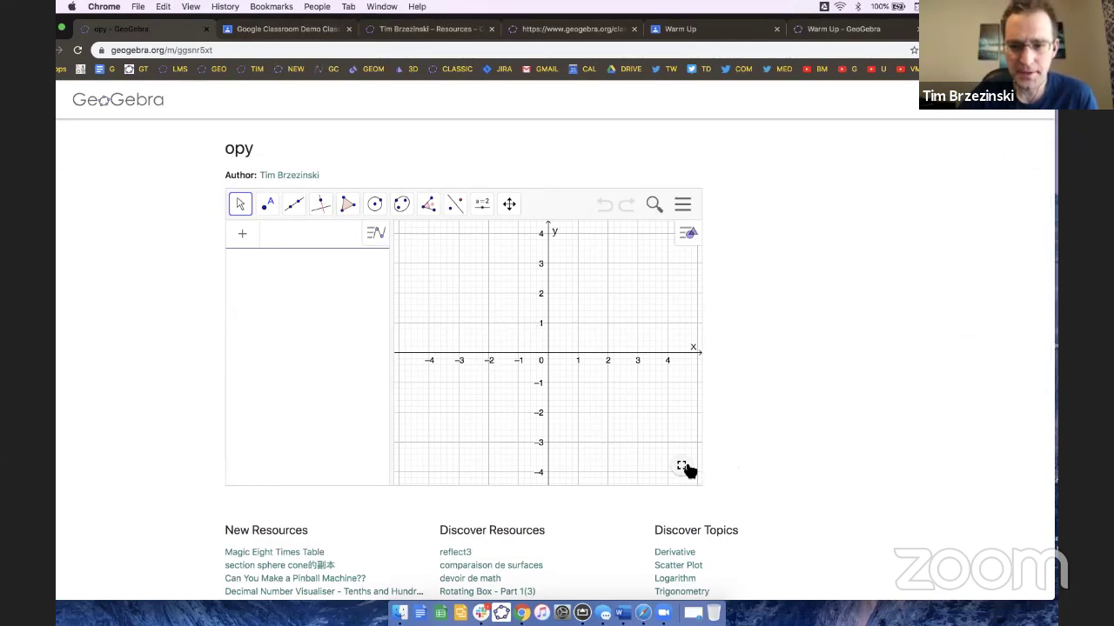
pyautogui.scroll(5, 687, 470)
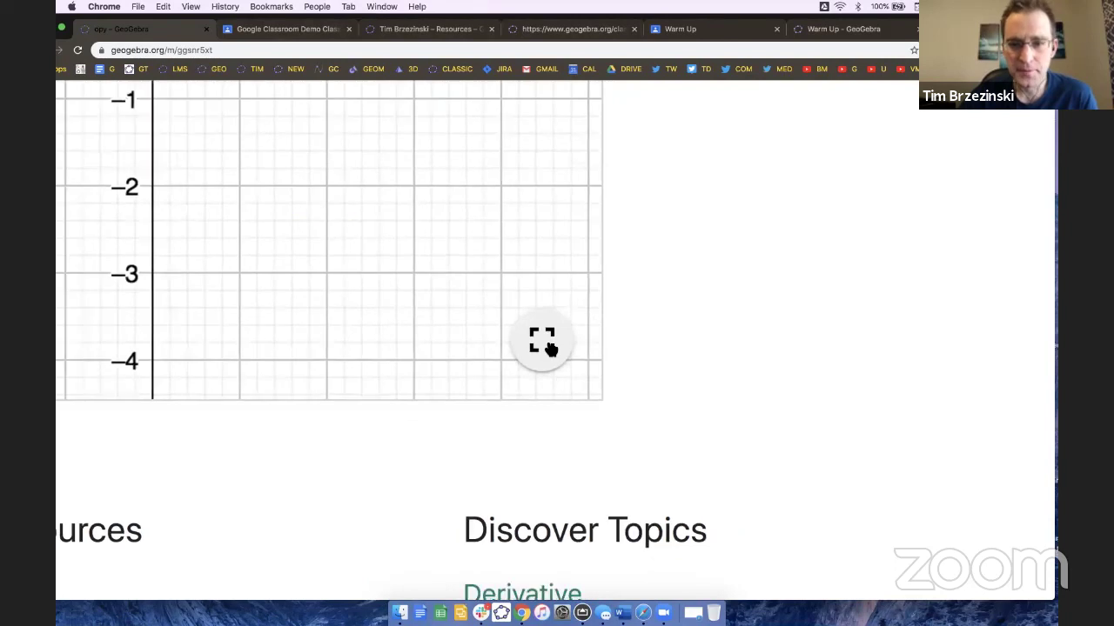
pyautogui.scroll(-5, 549, 348)
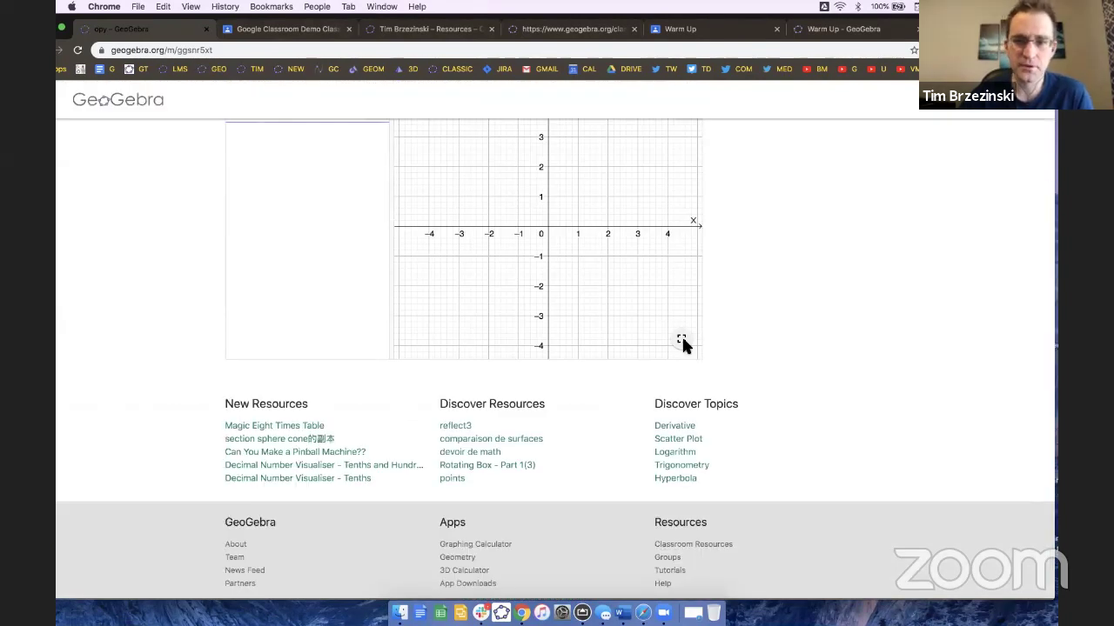
pyautogui.click(681, 339)
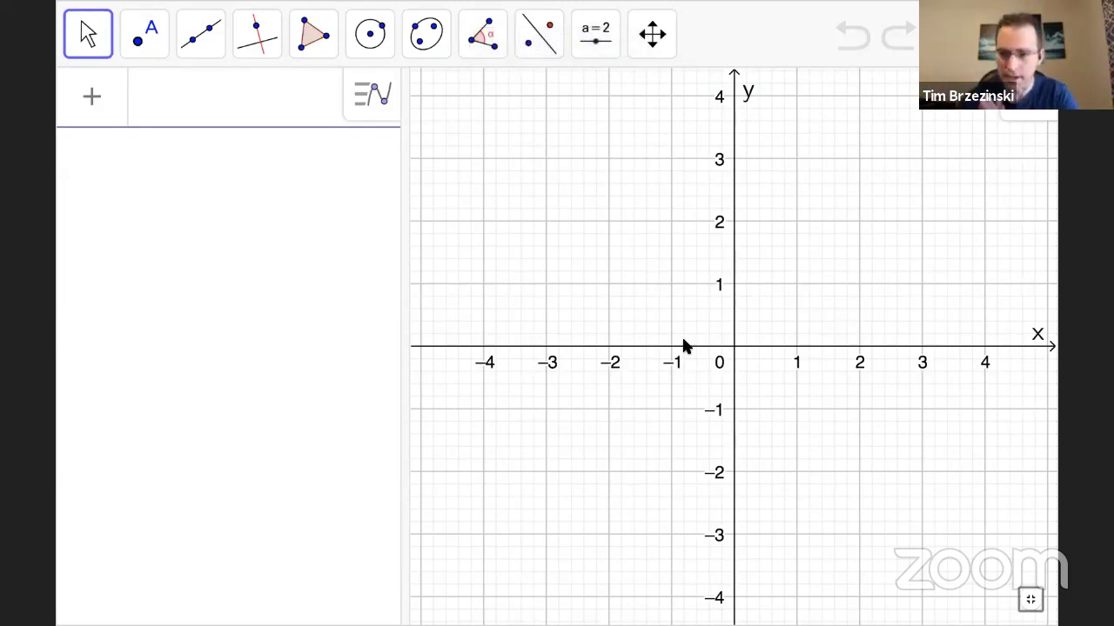
pyautogui.press('Escape')
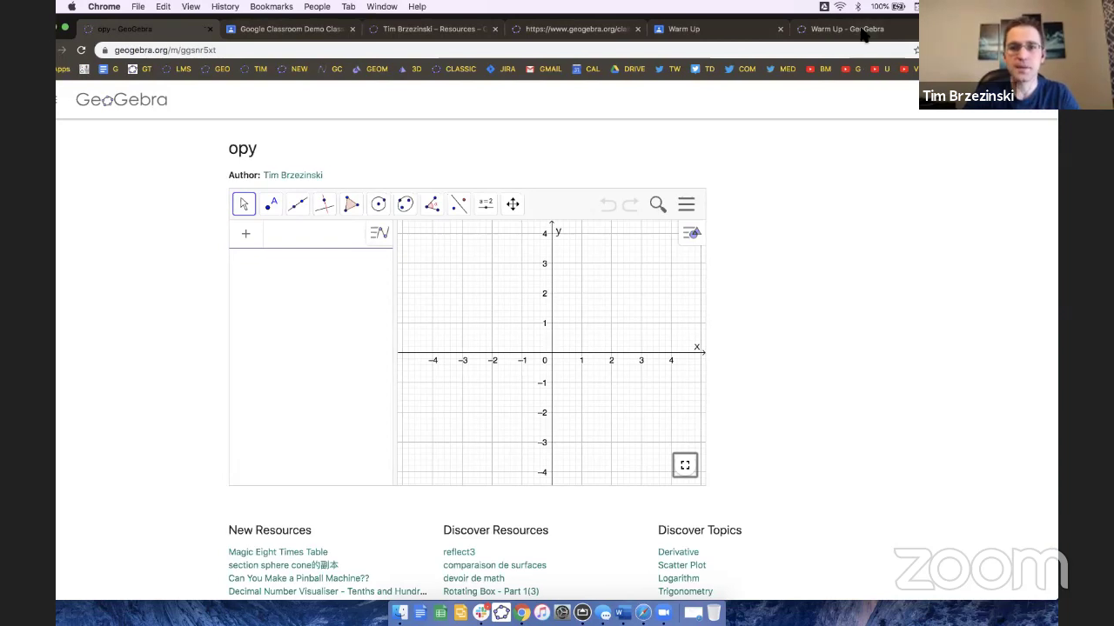
# Step: Open geogebra.org in a new browser tab
pyautogui.press('super+t')
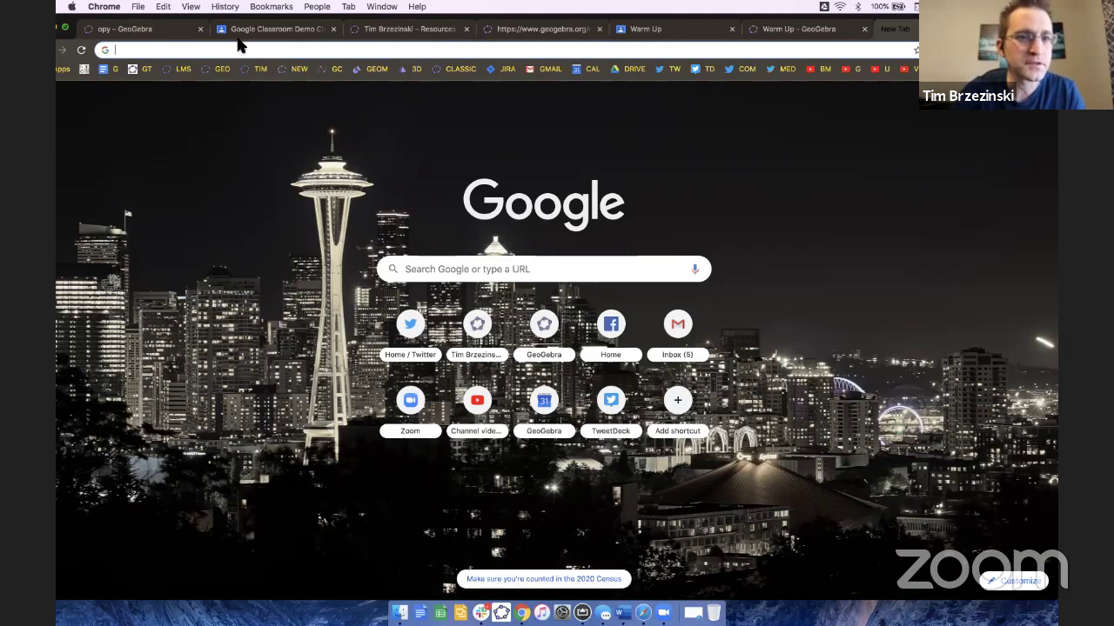
pyautogui.write('geogebra.org')
pyautogui.press('Return')
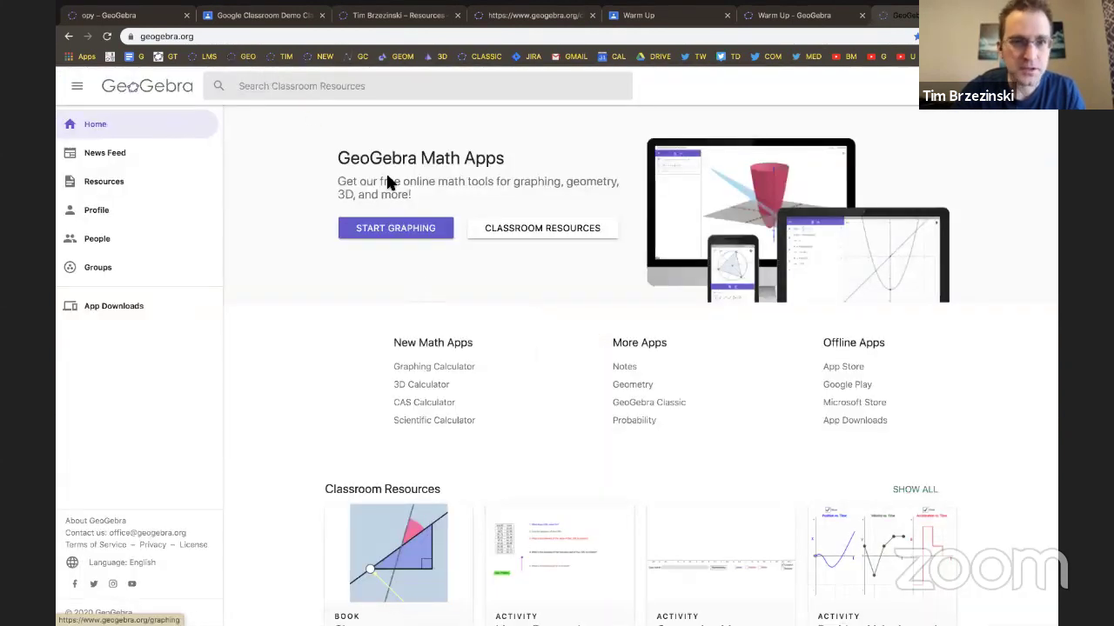
# Step: Search classroom resources for 'pythagorean theorem' and browse the results
pyautogui.click(368, 85)
pyautogui.write('pyt')
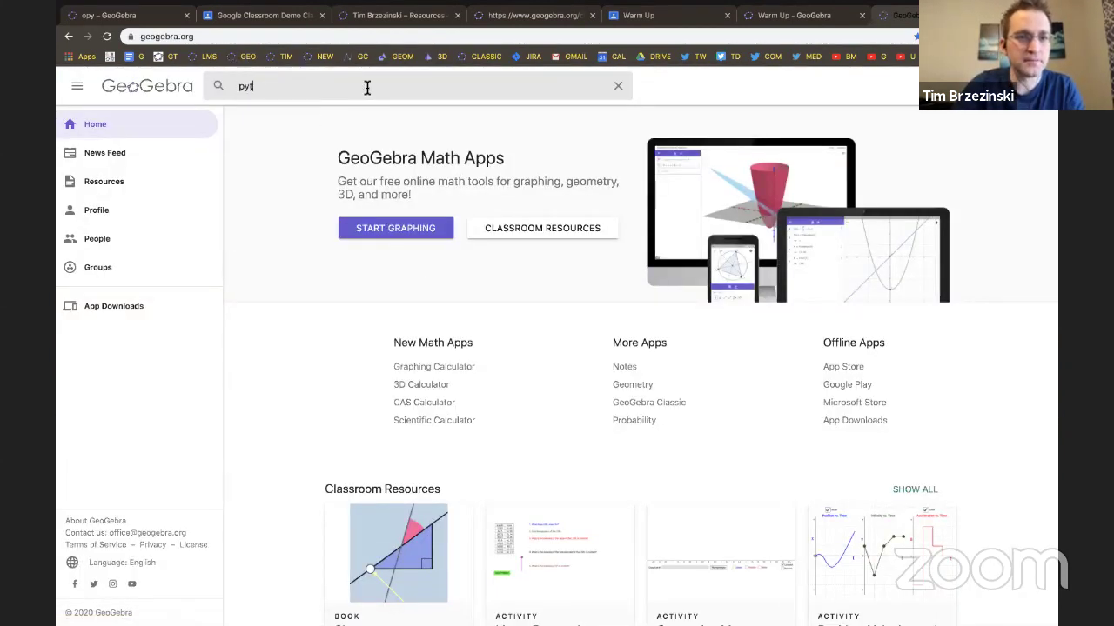
pyautogui.write('hagorean theorem')
pyautogui.press('Return')
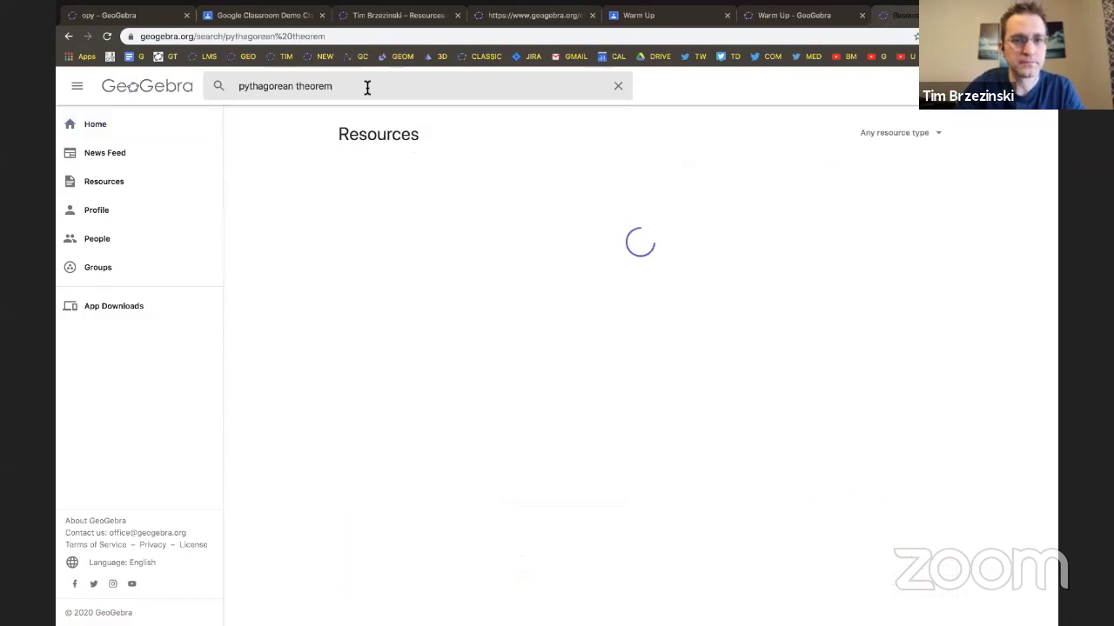
pyautogui.scroll(-10, 486, 360)
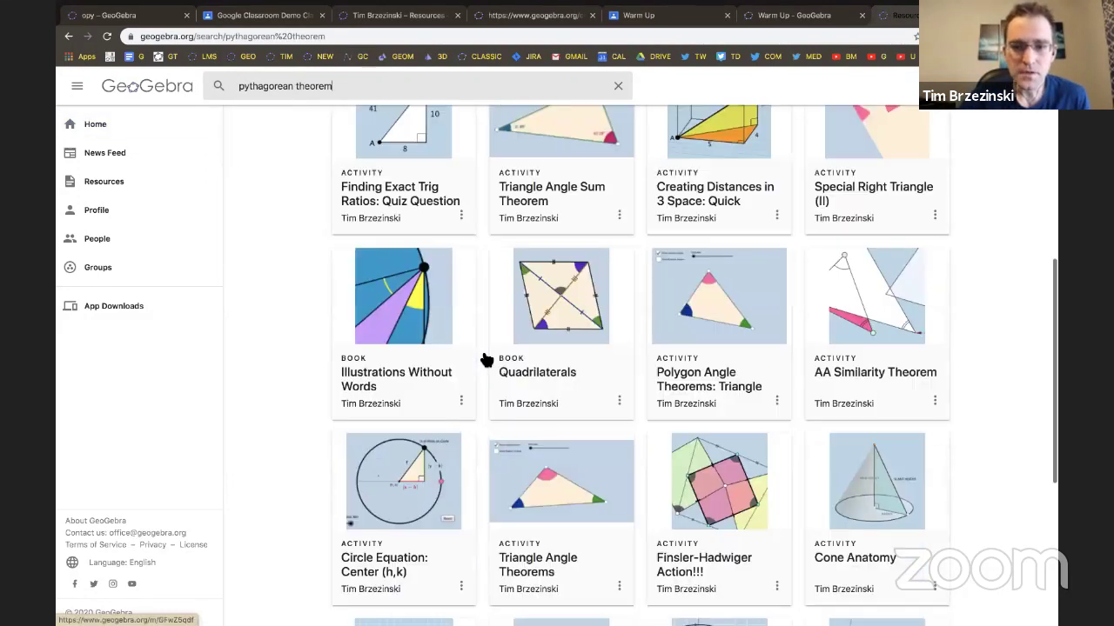
pyautogui.scroll(1, 496, 281)
pyautogui.scroll(-10, 498, 285)
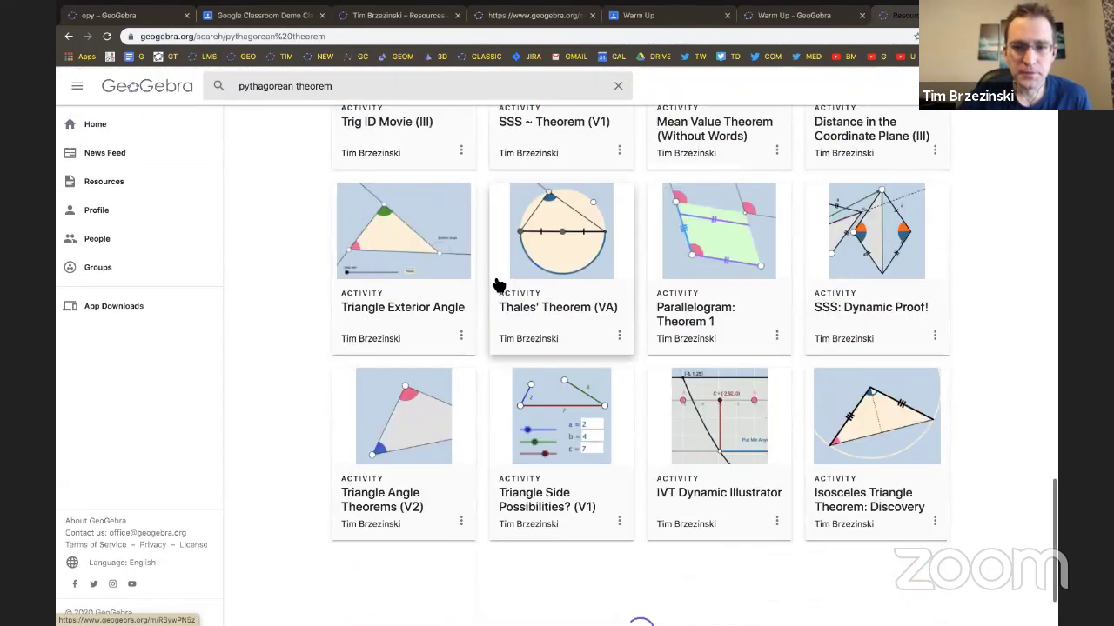
pyautogui.scroll(-2, 497, 285)
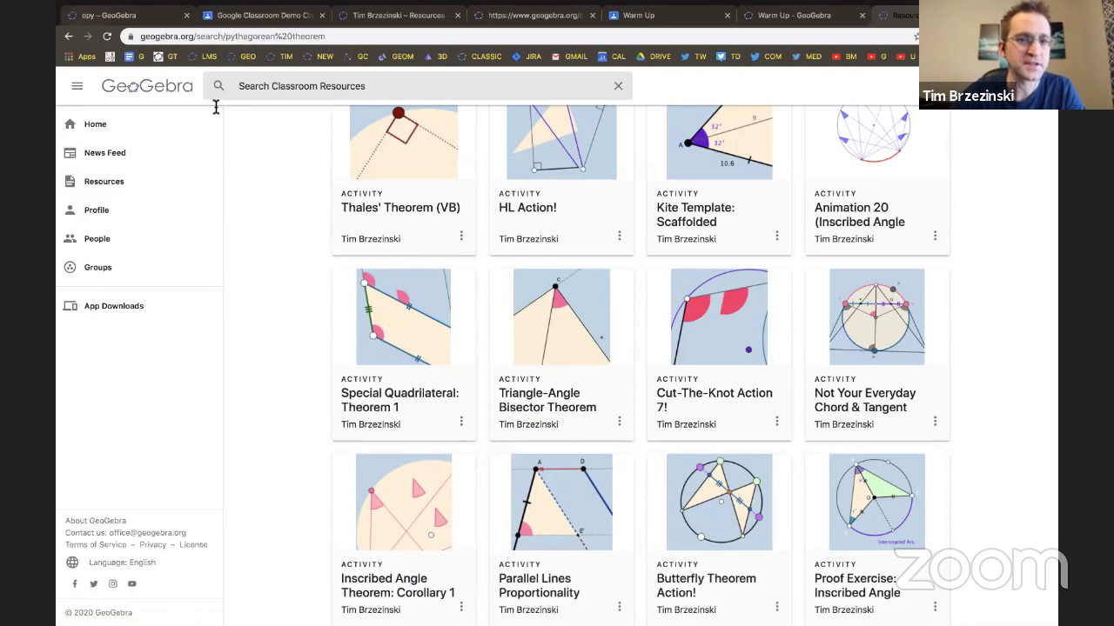
pyautogui.scroll(-5, 211, 107)
pyautogui.moveTo(87, 18)
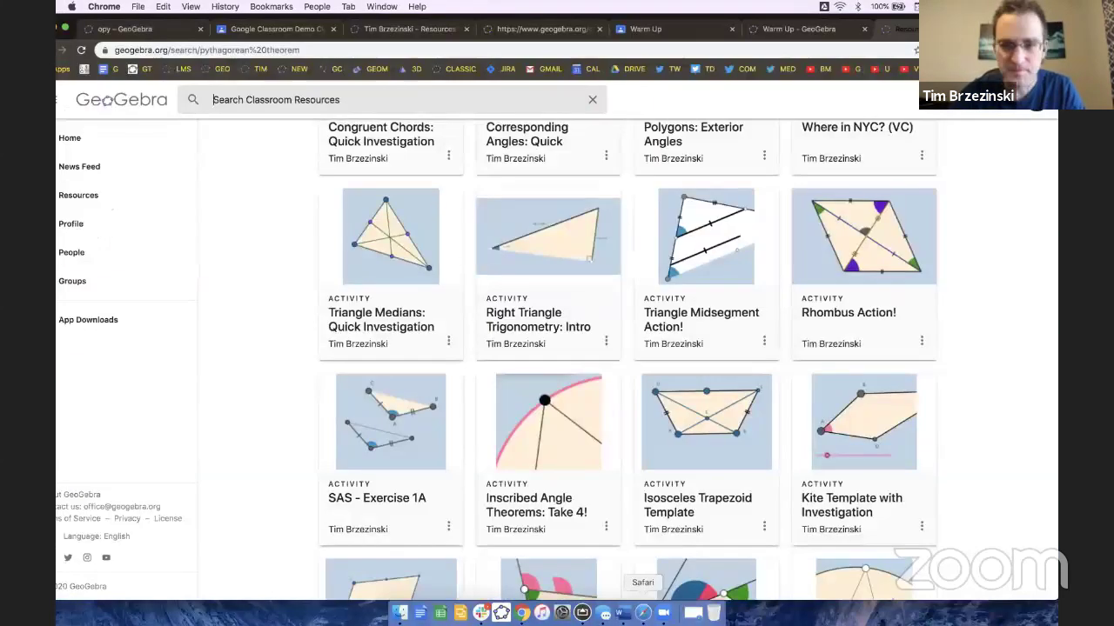
# Step: In Safari, load the GeoGebra home page in a new tab
pyautogui.click(642, 616)
pyautogui.press('super+t')
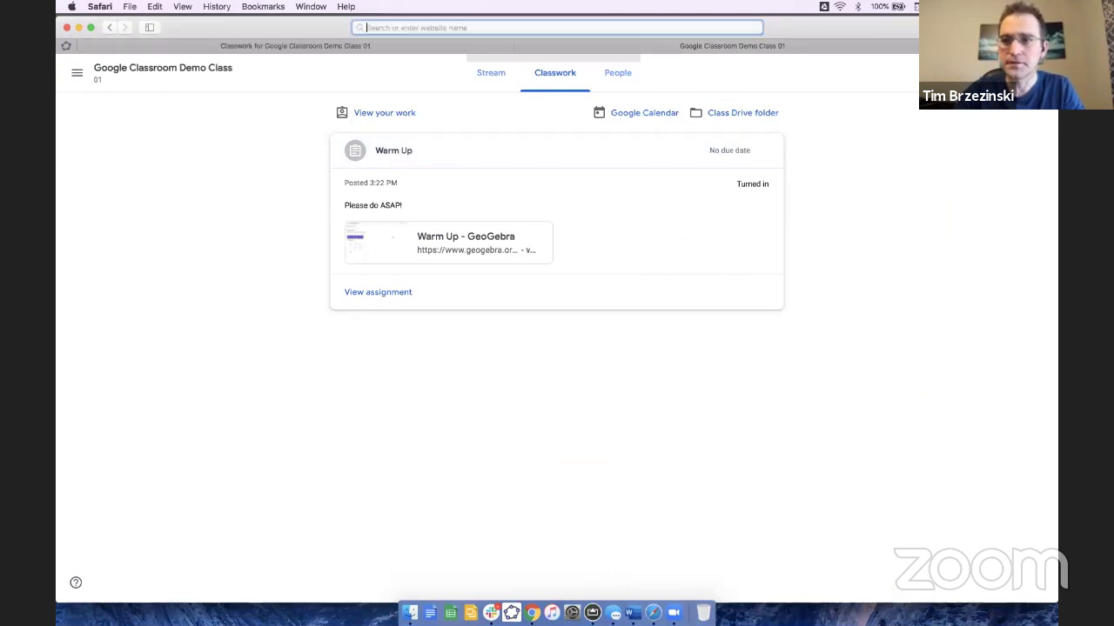
pyautogui.write('geogebra.org')
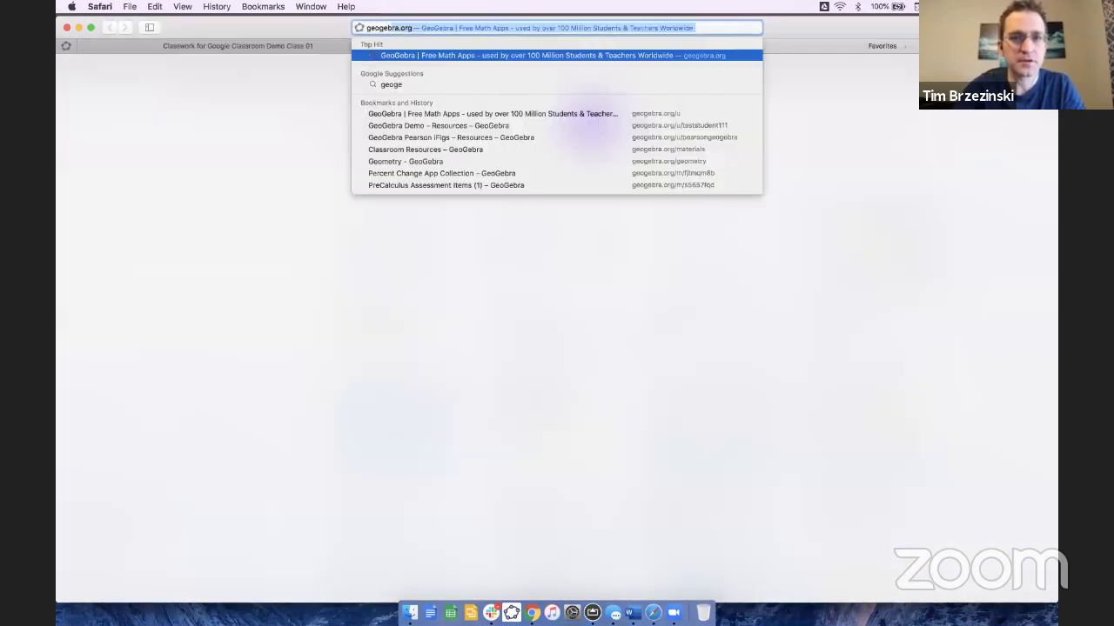
pyautogui.press('Return')
# Step: Search 'pythagorean theorem', open Proof Without Words, and select its page address
pyautogui.click(429, 90)
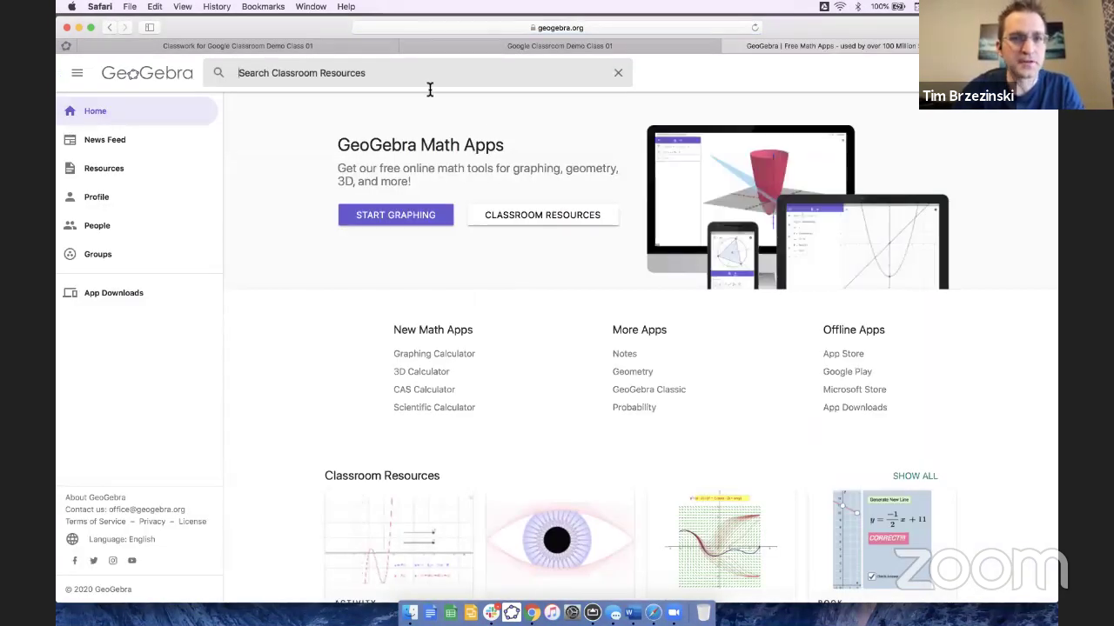
pyautogui.write('pythagorean')
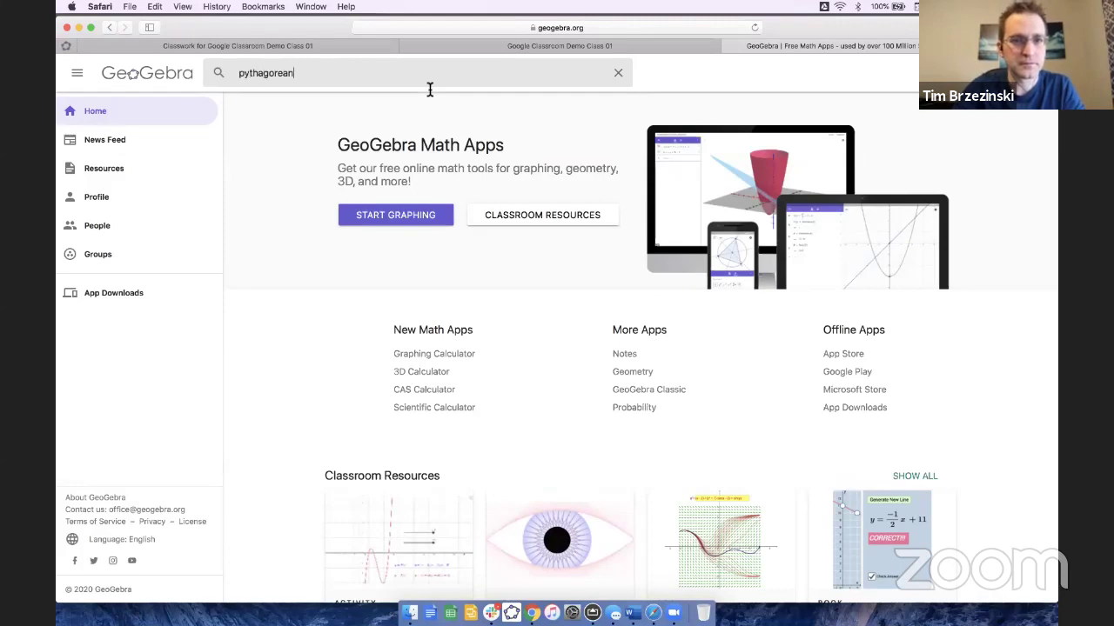
pyautogui.write(' theorem')
pyautogui.press('Return')
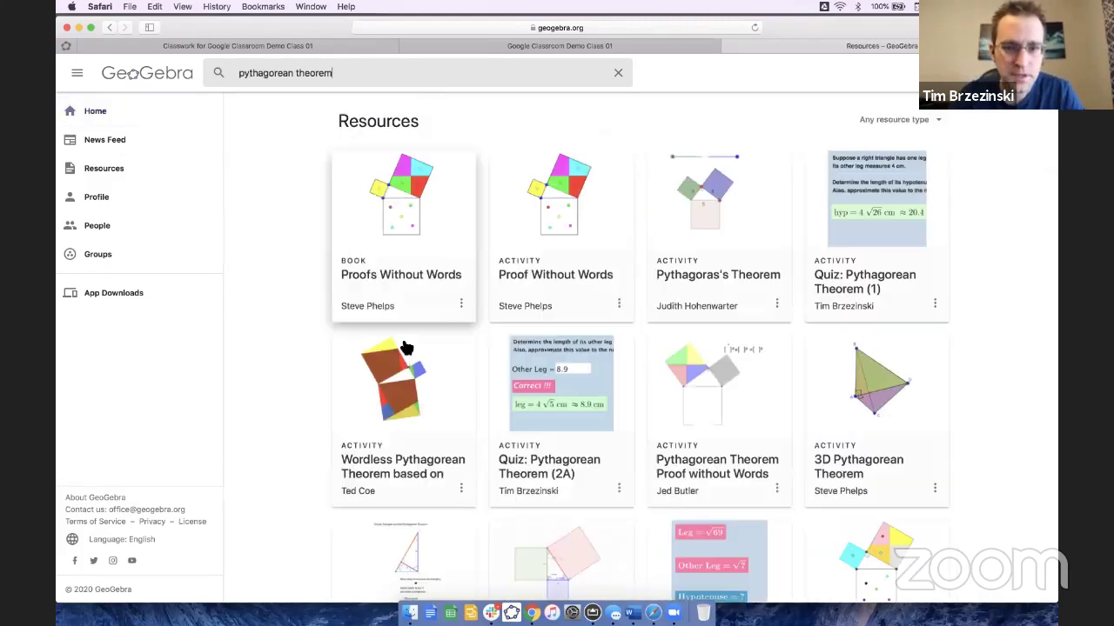
pyautogui.click(564, 232)
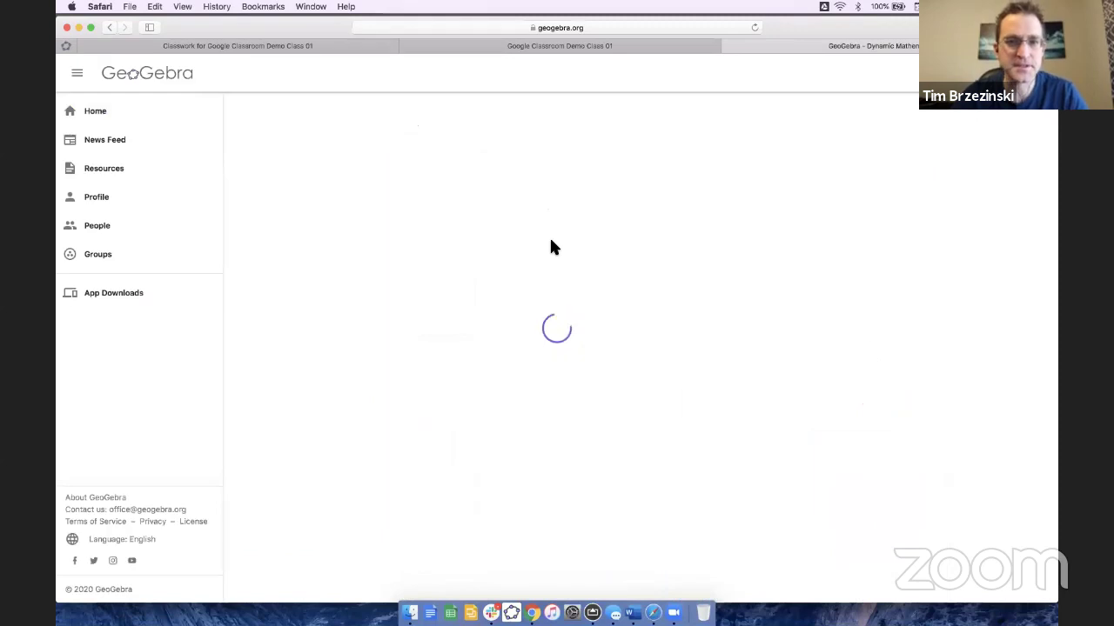
pyautogui.click(607, 29)
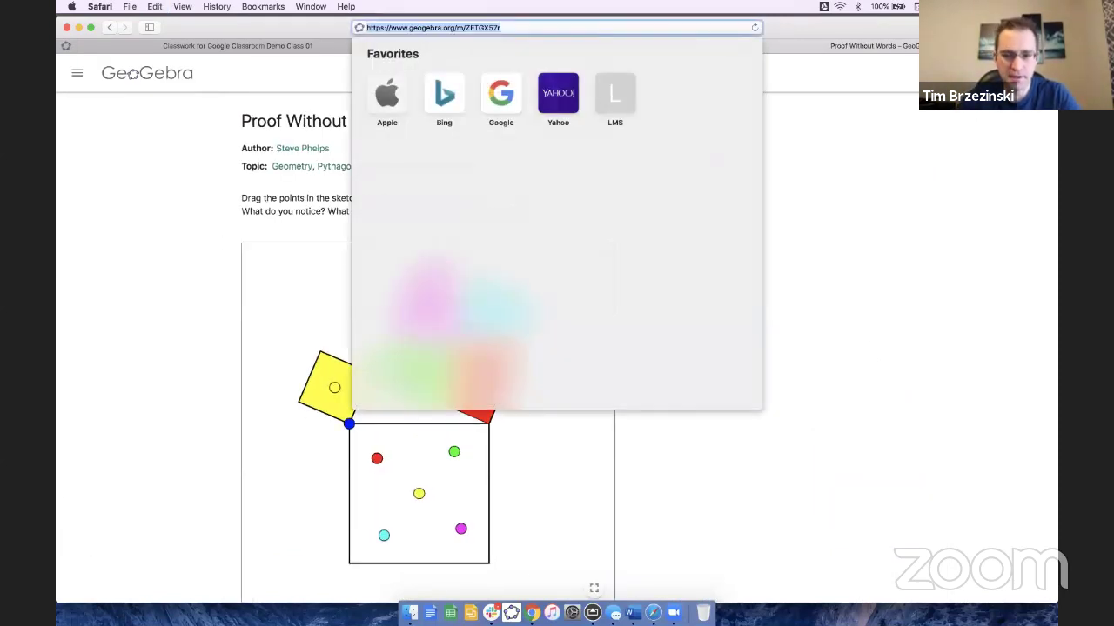
# Step: Load the pasted Proof Without Words address in Chrome
pyautogui.click(532, 613)
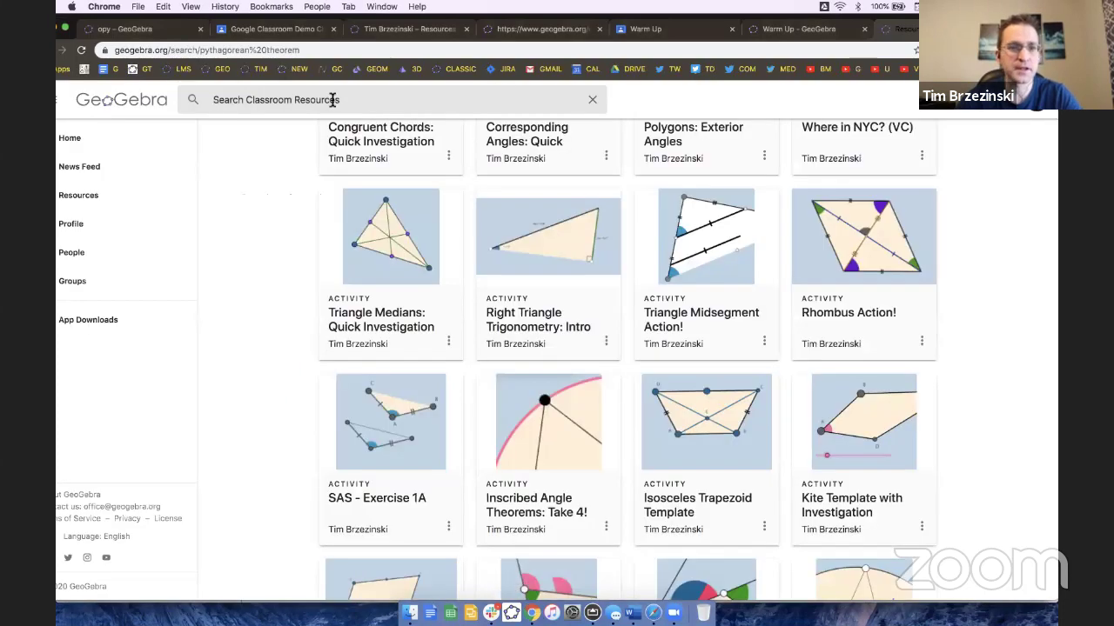
pyautogui.click(277, 49)
pyautogui.write('https://www.geogebra.org/m/ZFTGX57r')
pyautogui.press('Return')
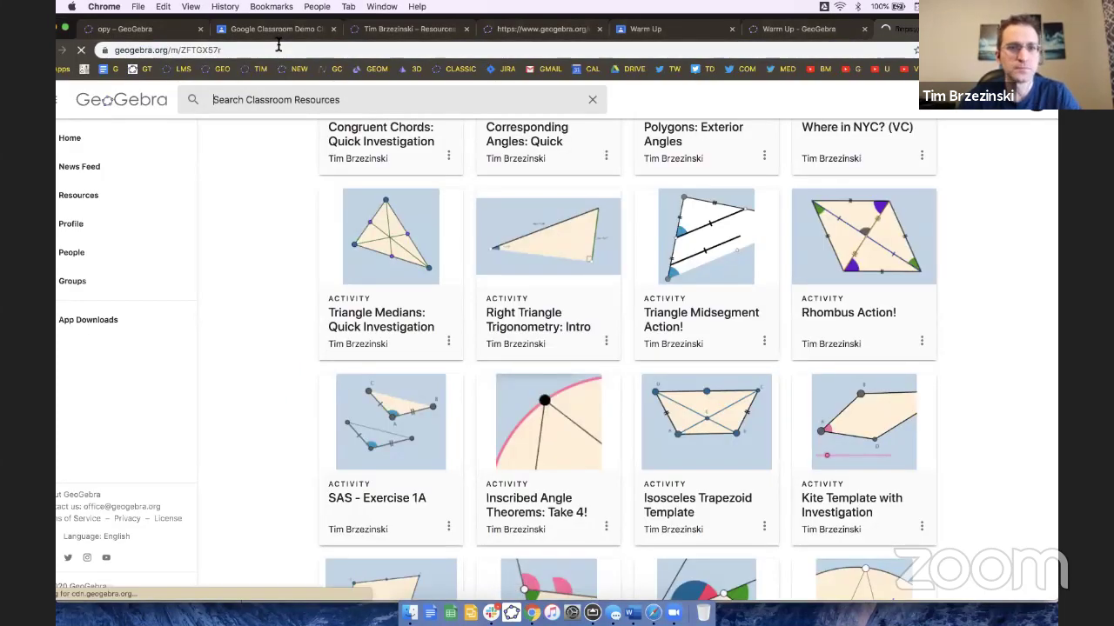
pyautogui.scroll(-4, 800, 326)
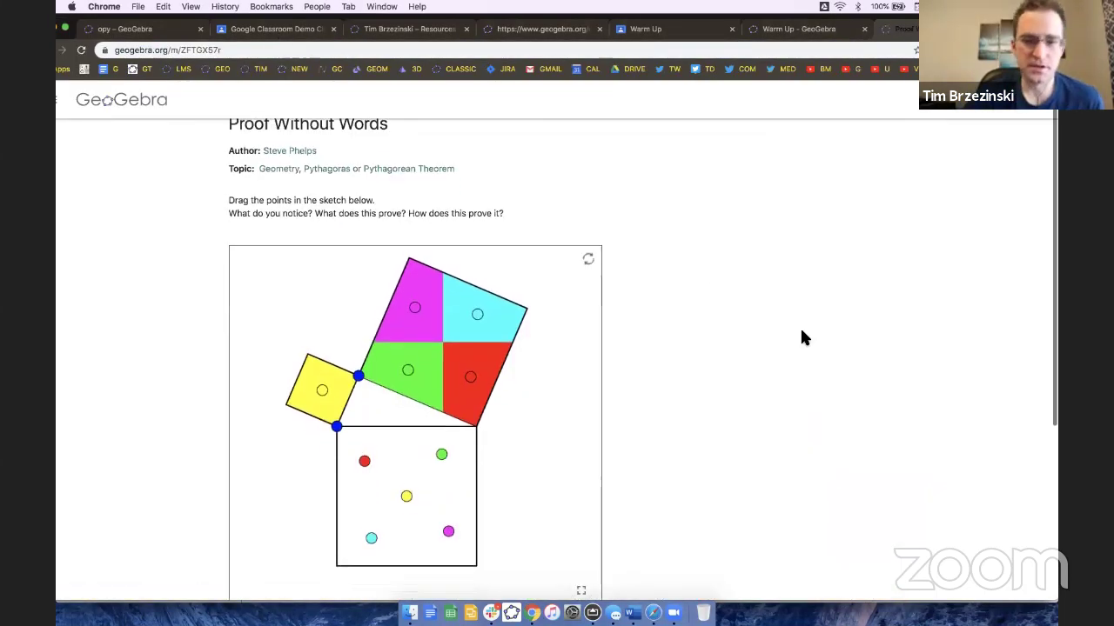
pyautogui.scroll(4, 800, 326)
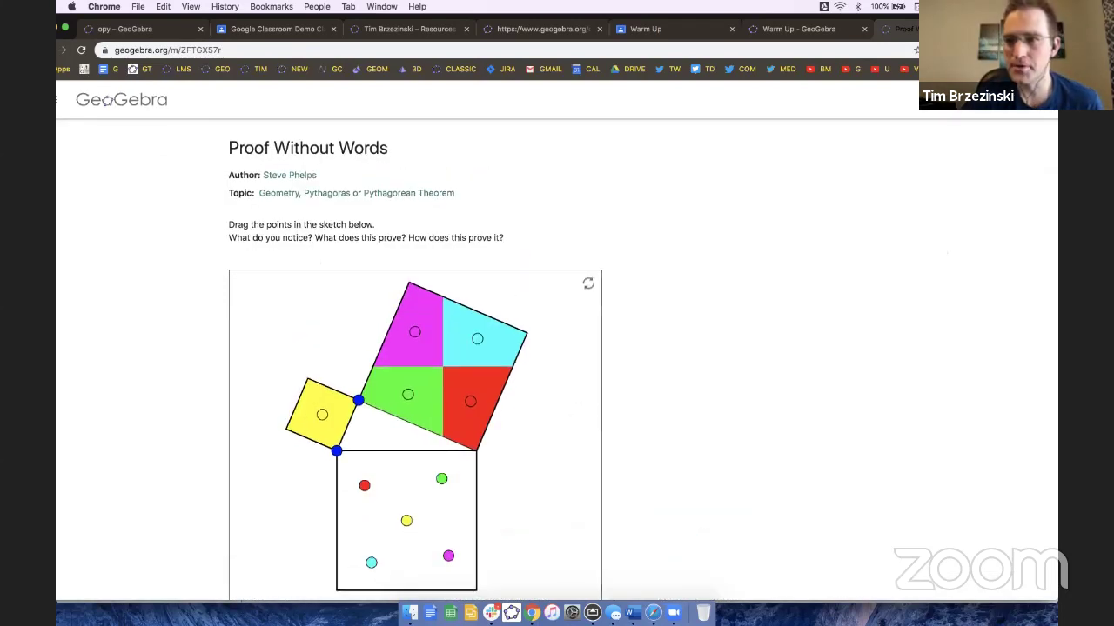
# Step: Make a personal copy of the activity and select all its instruction text
pyautogui.click(1044, 111)
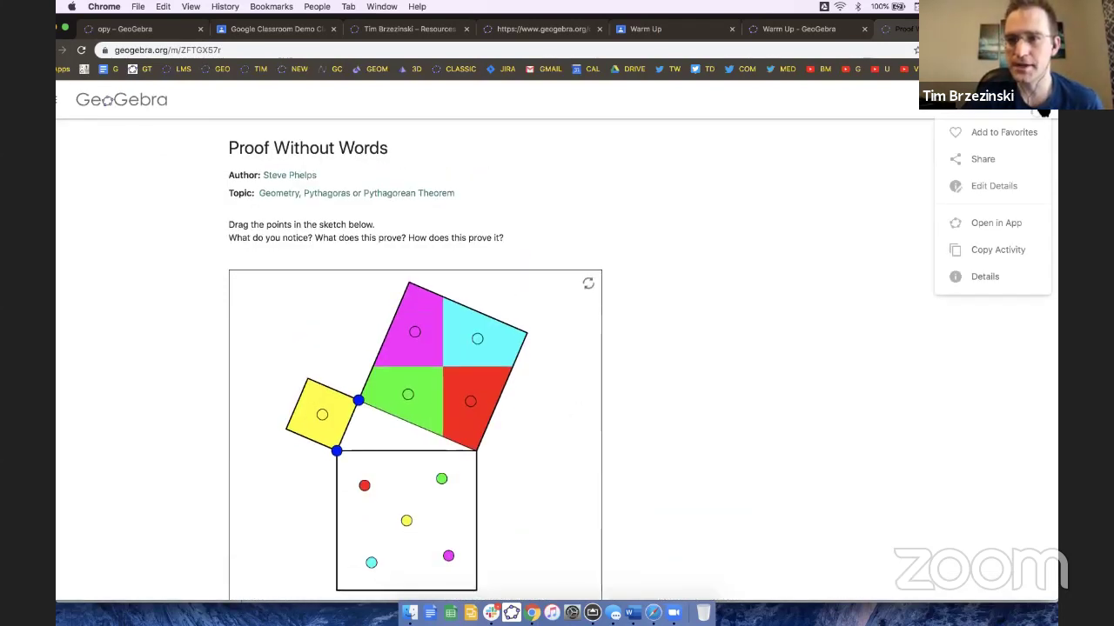
pyautogui.click(1002, 252)
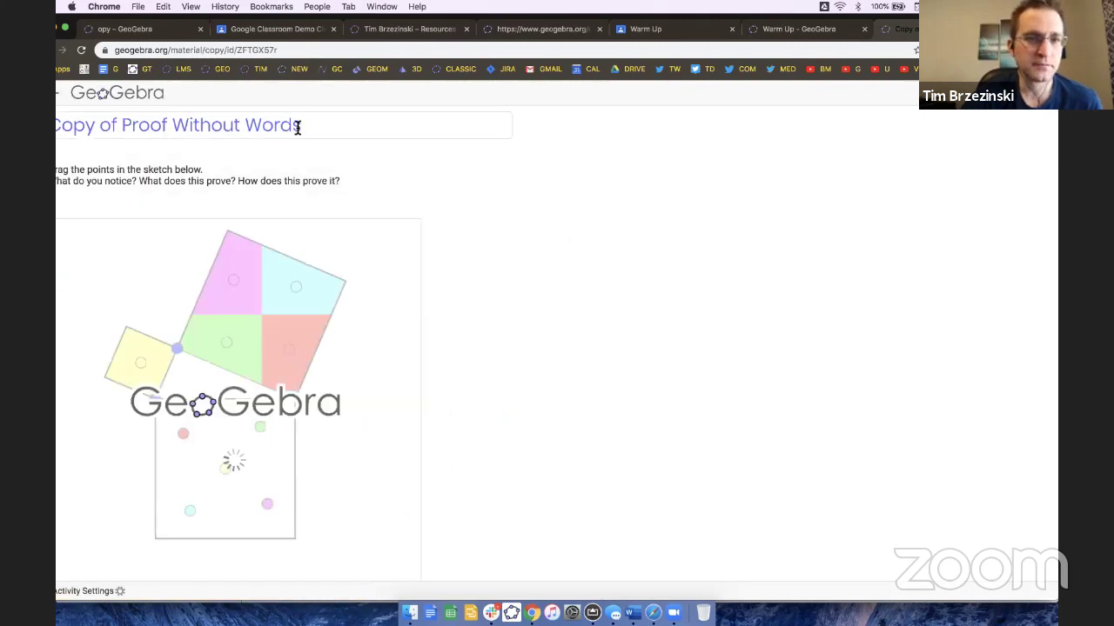
pyautogui.click(259, 171)
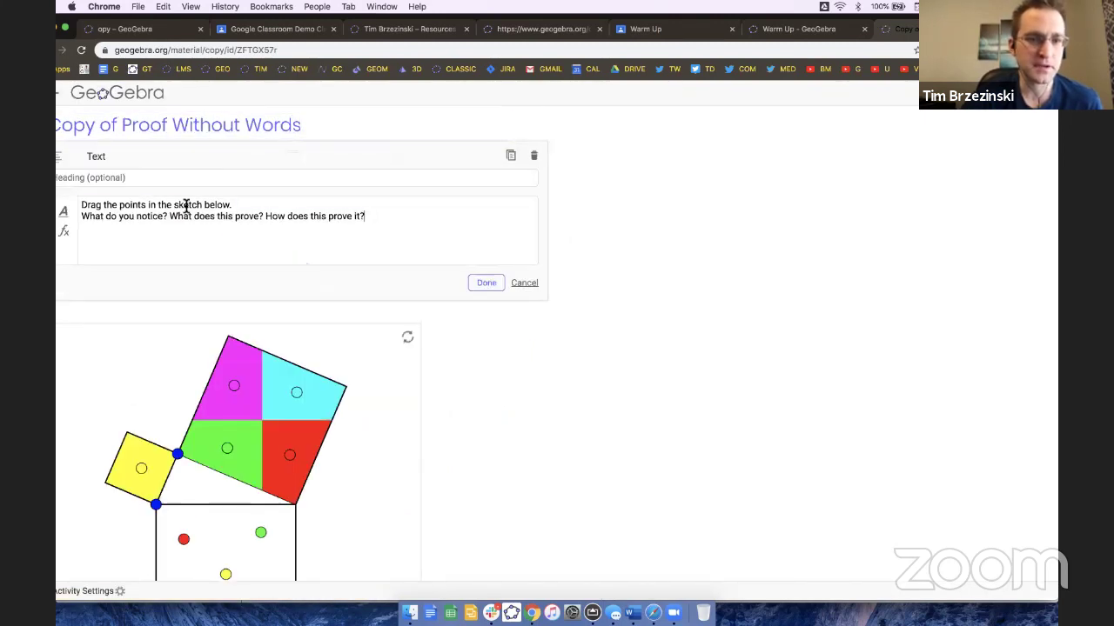
pyautogui.hotkey('ctrl', 'a')
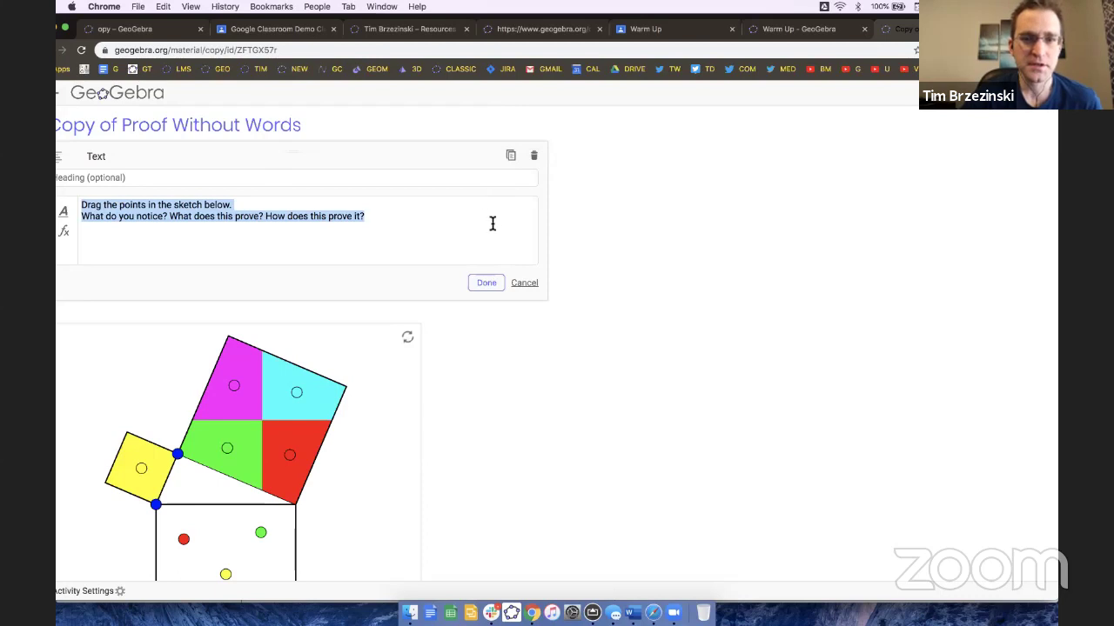
# Step: Swap the instruction text for a Question element 'When was the War of 1812?' and save
pyautogui.click(534, 156)
pyautogui.scroll(-5, 348, 261)
pyautogui.click(92, 424)
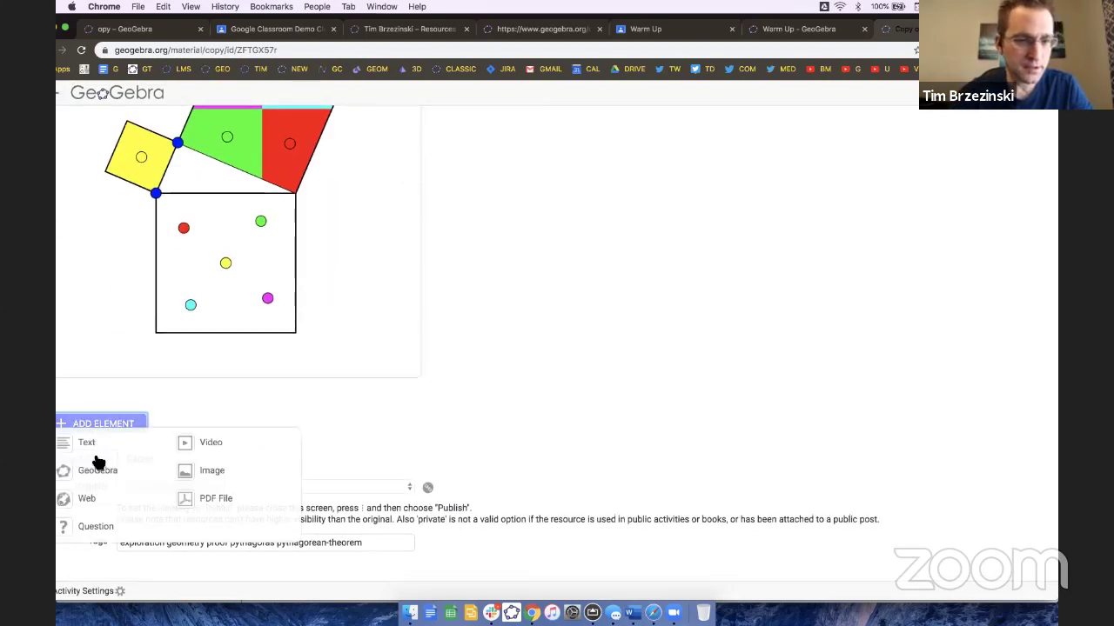
pyautogui.click(98, 526)
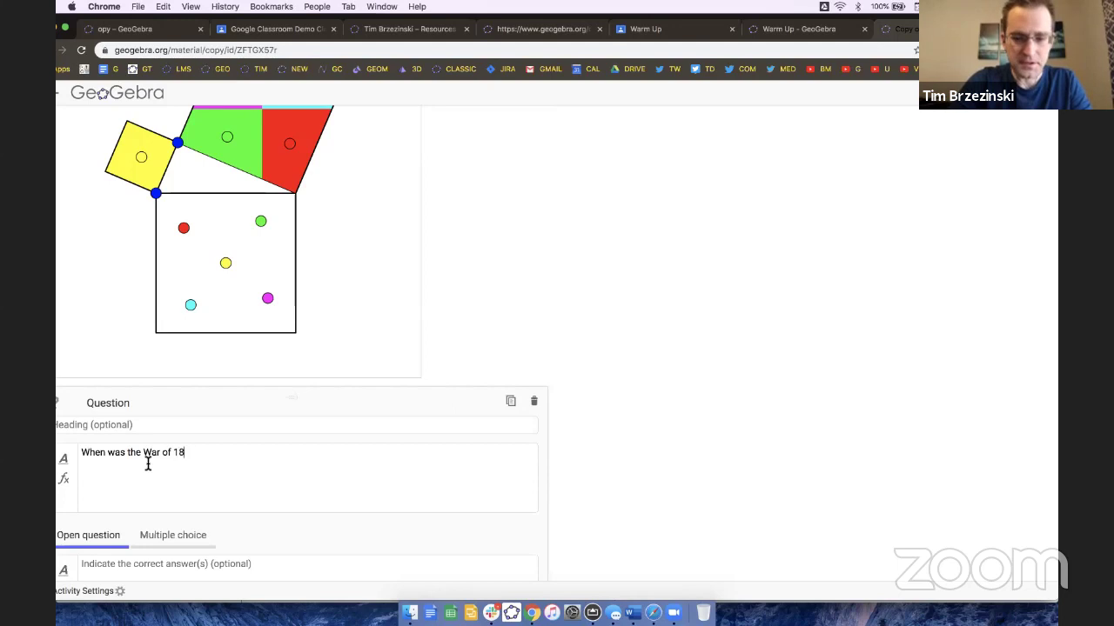
pyautogui.scroll(-3, 613, 431)
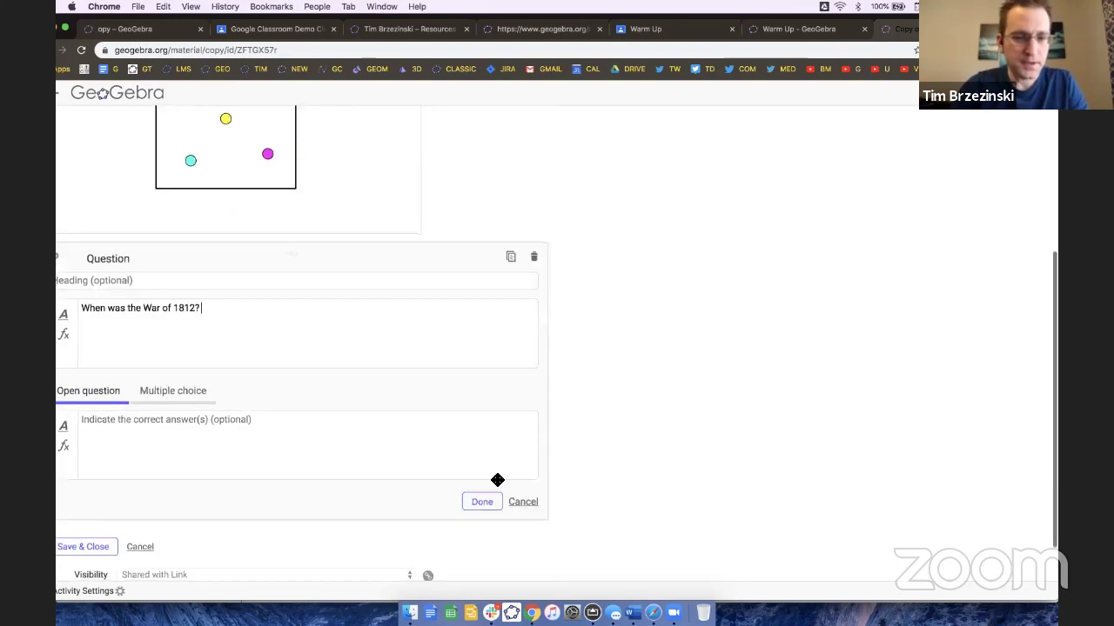
pyautogui.click(483, 505)
pyautogui.click(97, 458)
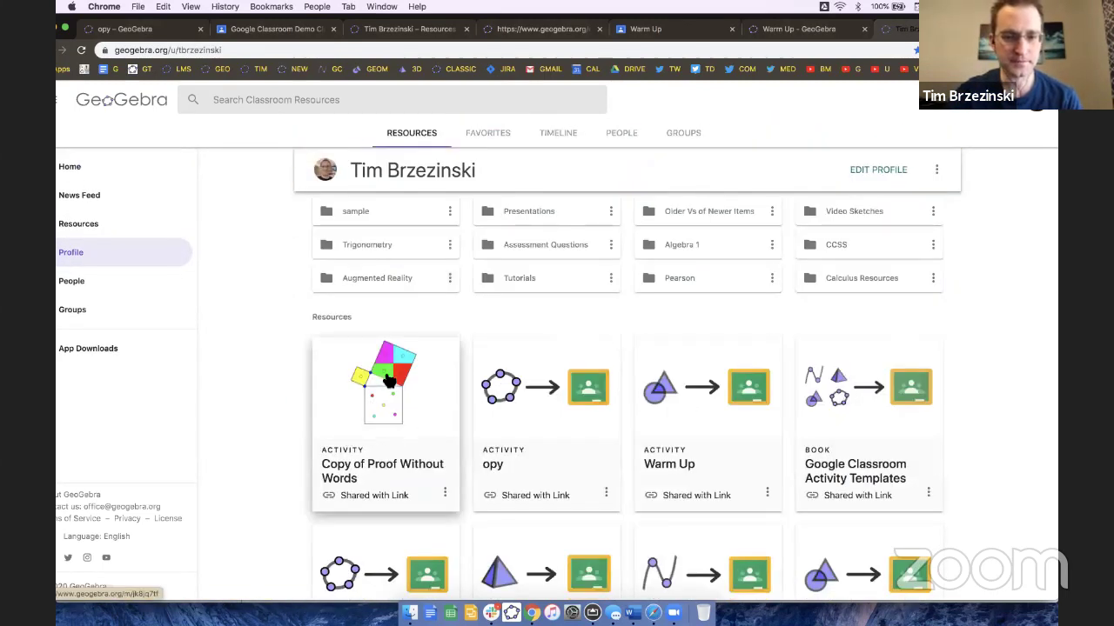
# Step: Open Copy of Proof Without Words and test its question and magenta piece
pyautogui.click(386, 381)
pyautogui.scroll(-4, 782, 372)
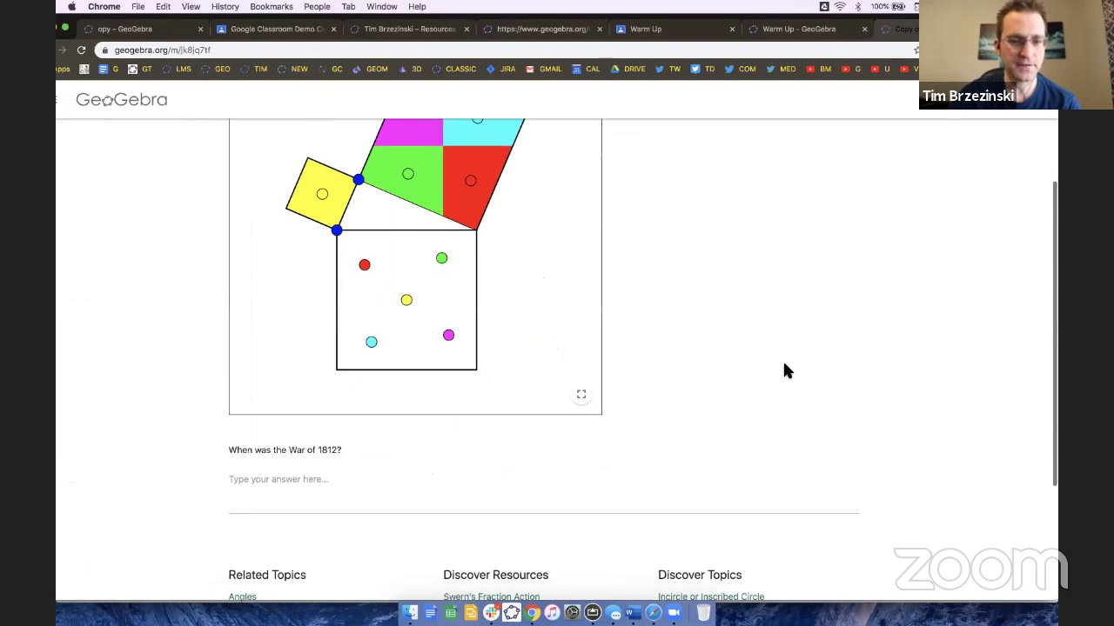
pyautogui.scroll(4, 782, 372)
pyautogui.moveTo(416, 288)
pyautogui.mouseDown()
pyautogui.moveTo(450, 443)
pyautogui.moveTo(414, 271)
pyautogui.mouseUp()
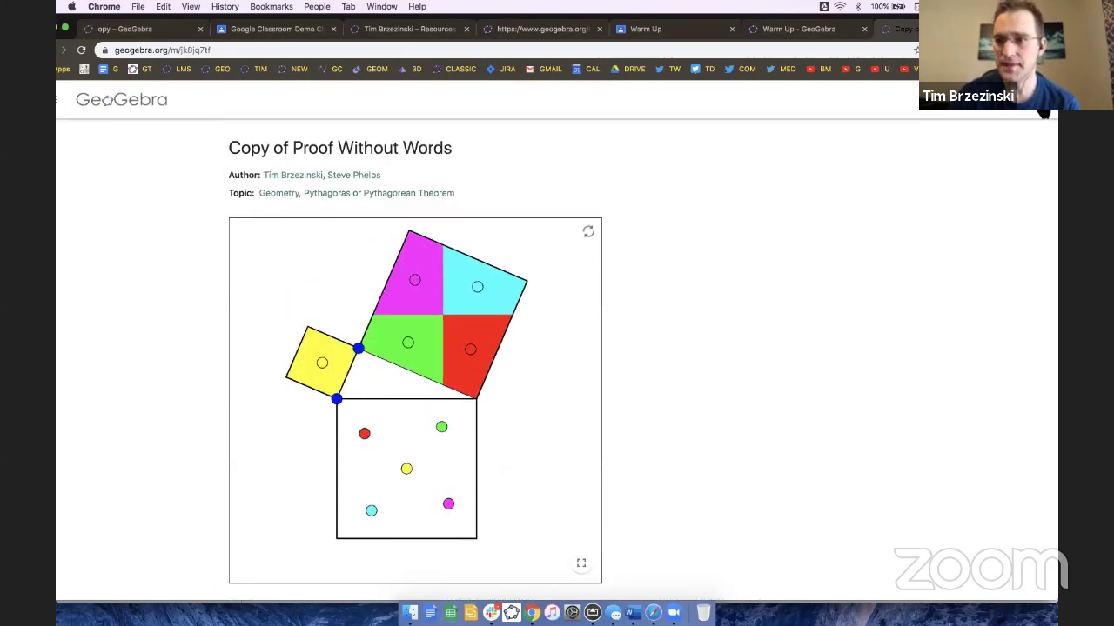
# Step: Bring up the copy's share link options, then close them
pyautogui.click(1044, 112)
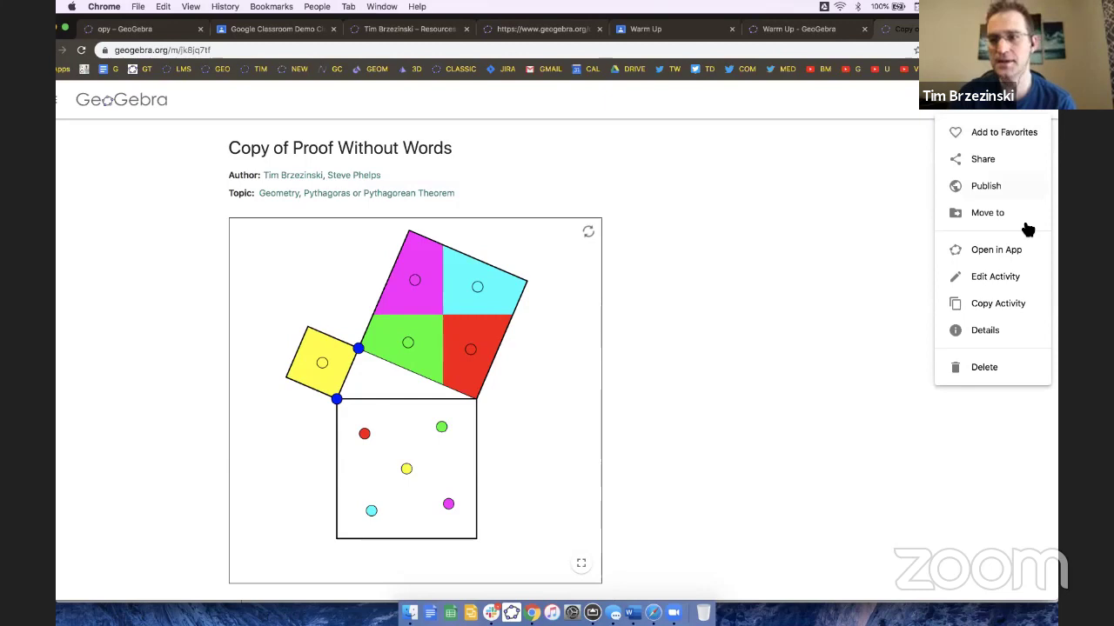
pyautogui.click(980, 159)
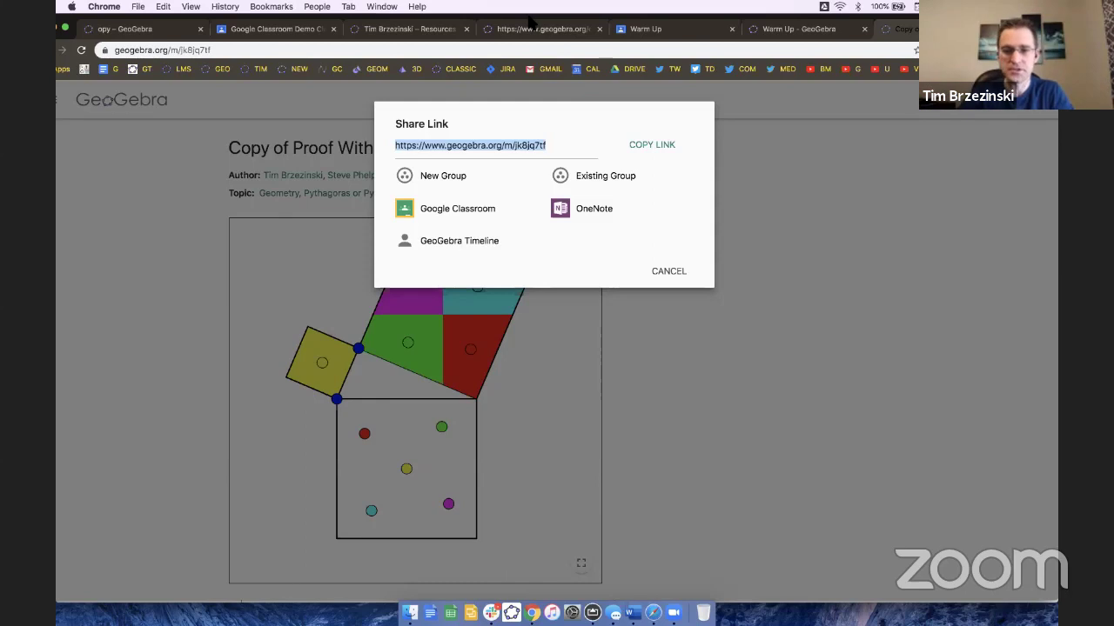
pyautogui.click(669, 271)
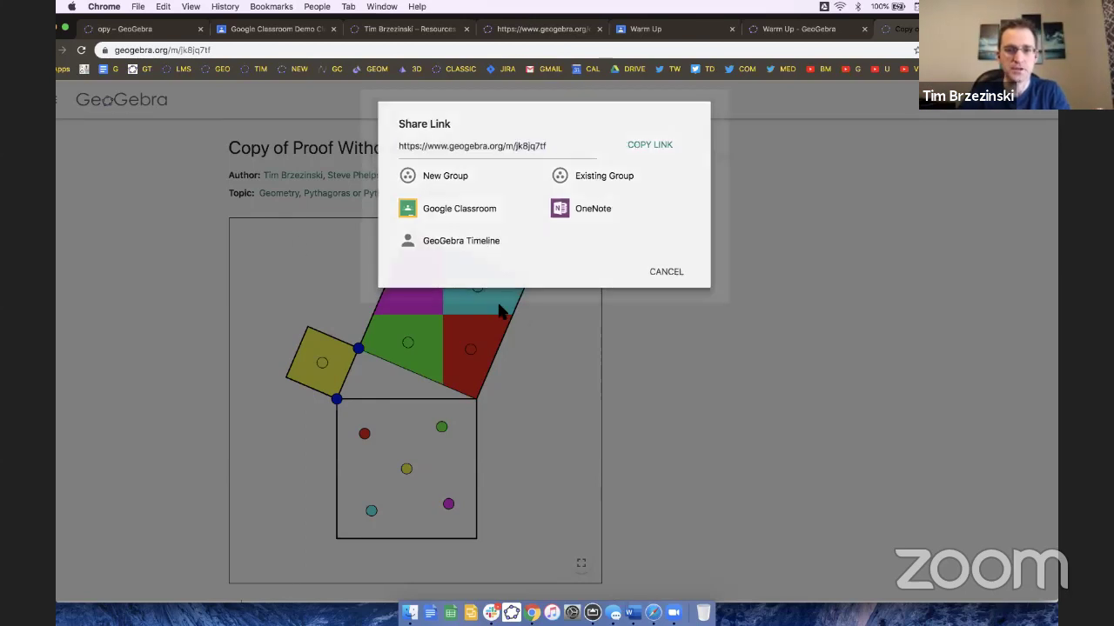
# Step: Move the green, red, magenta, cyan and yellow pieces into the bottom square
pyautogui.click(407, 343)
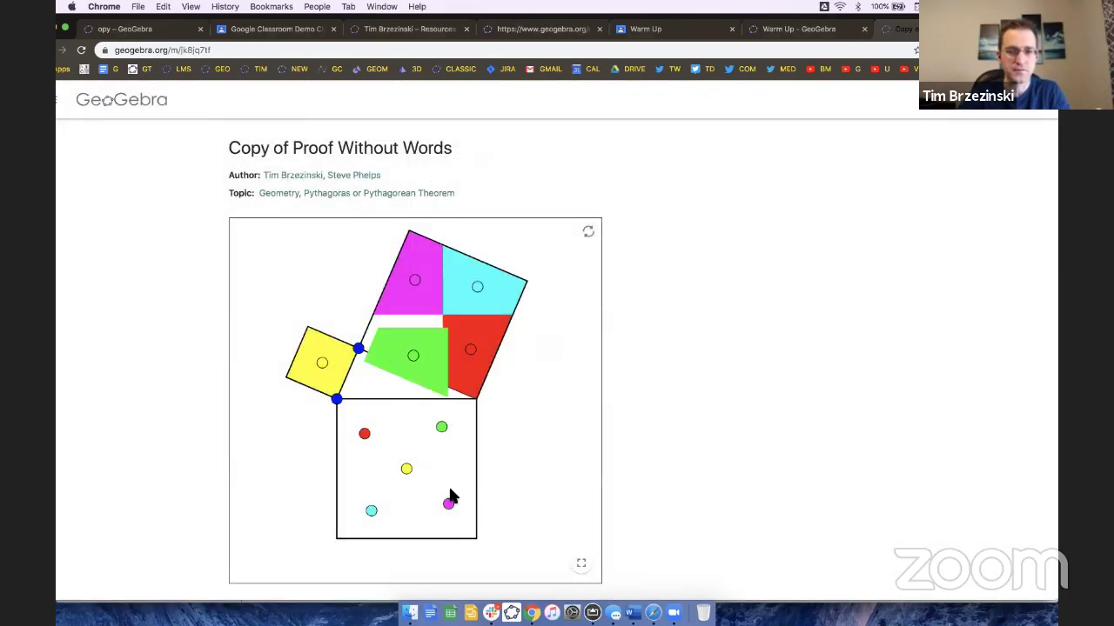
pyautogui.click(466, 352)
pyautogui.click(414, 279)
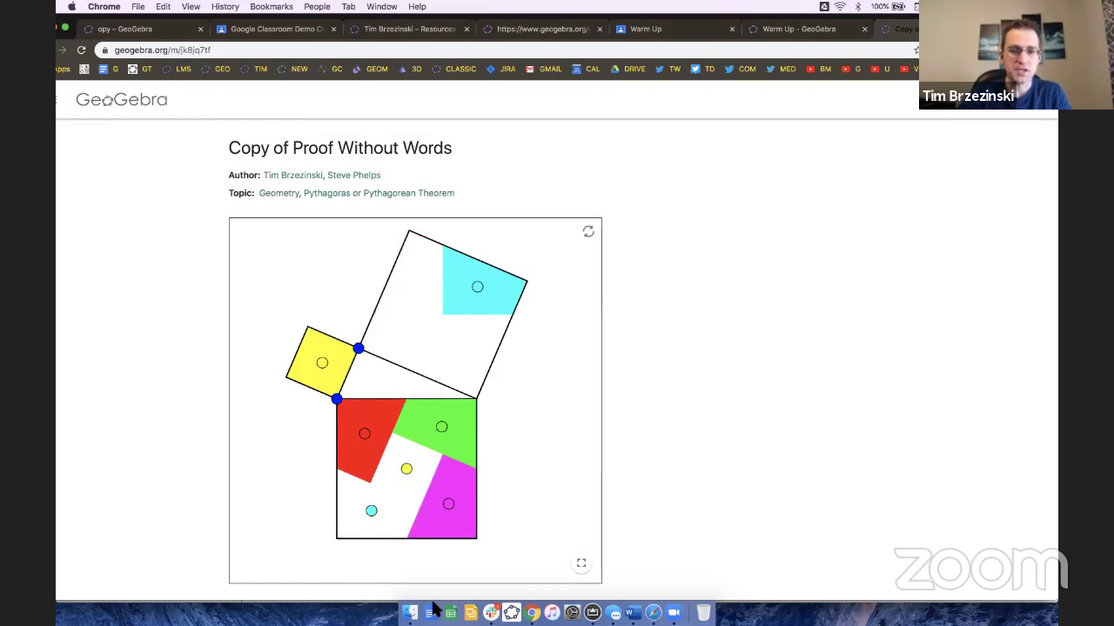
pyautogui.click(486, 280)
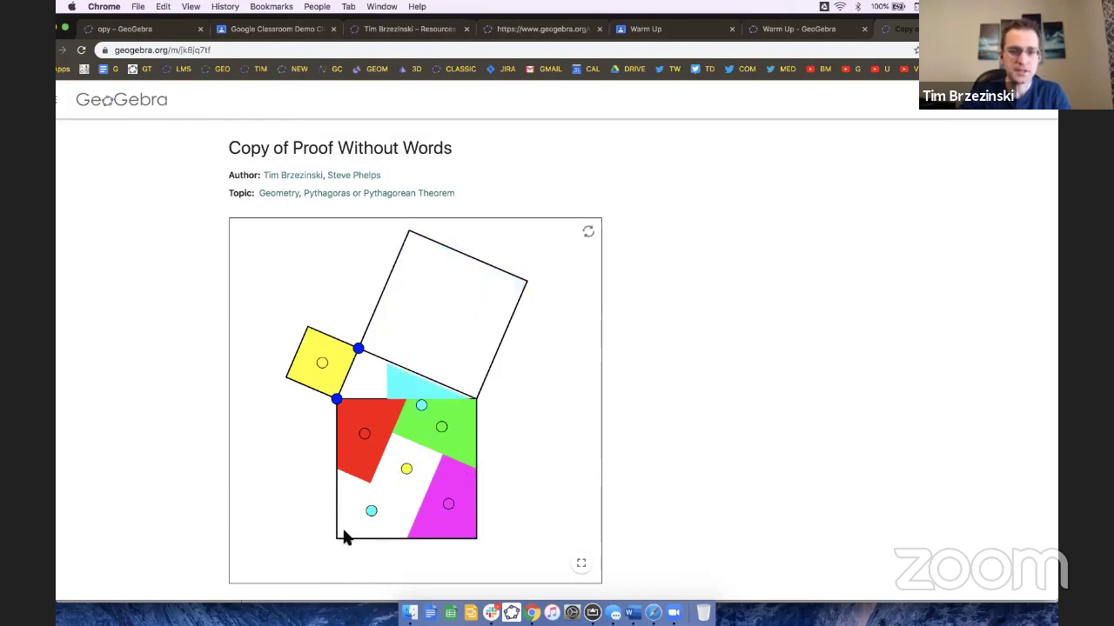
pyautogui.click(320, 369)
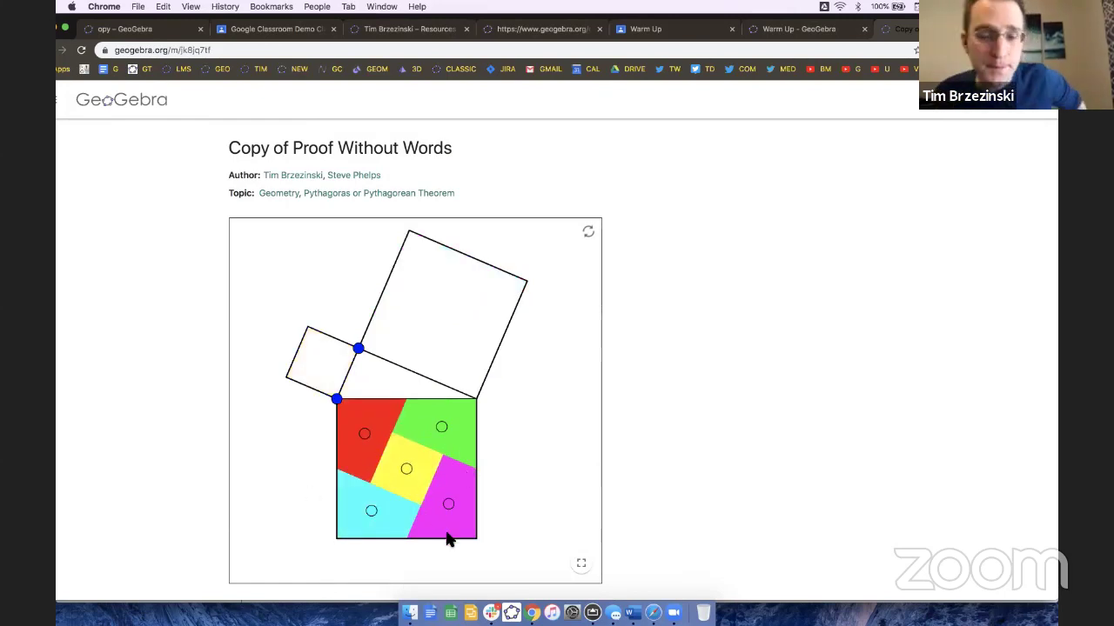